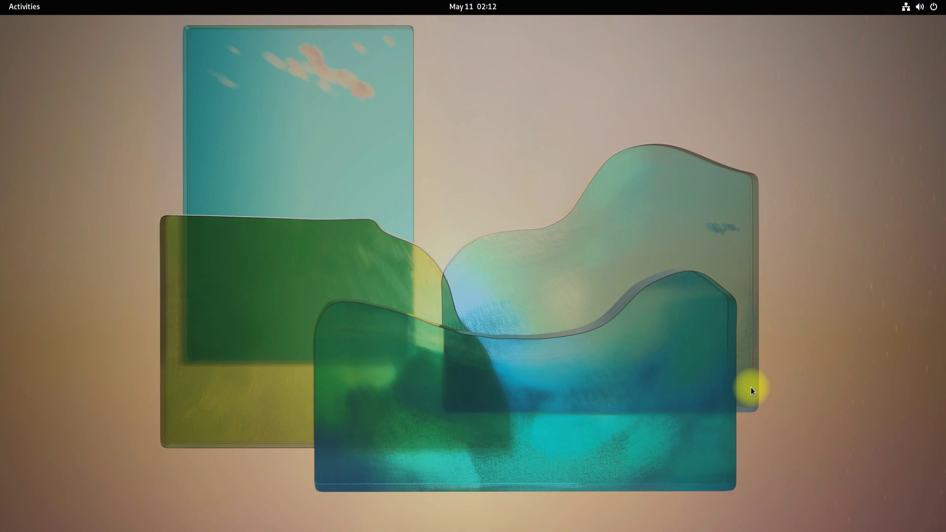
- Launch a GNOME Terminal window and open its Preferences
click(24, 6)
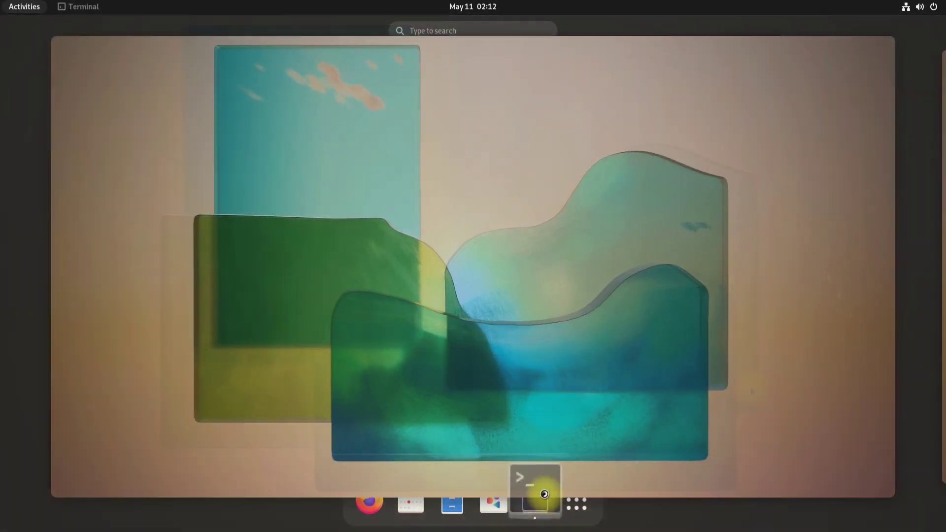
click(541, 495)
click(437, 33)
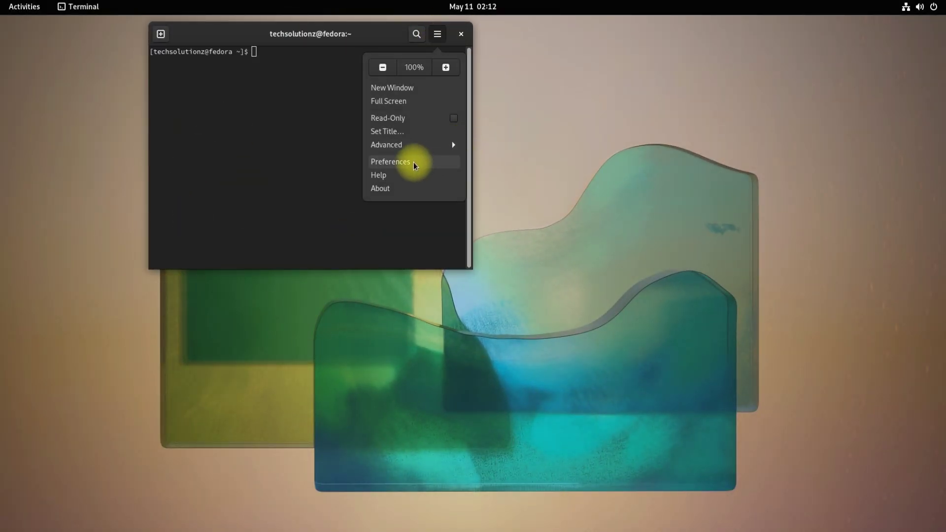
click(413, 160)
- Give the Unnamed profile a custom Monospace font two sizes larger
click(492, 158)
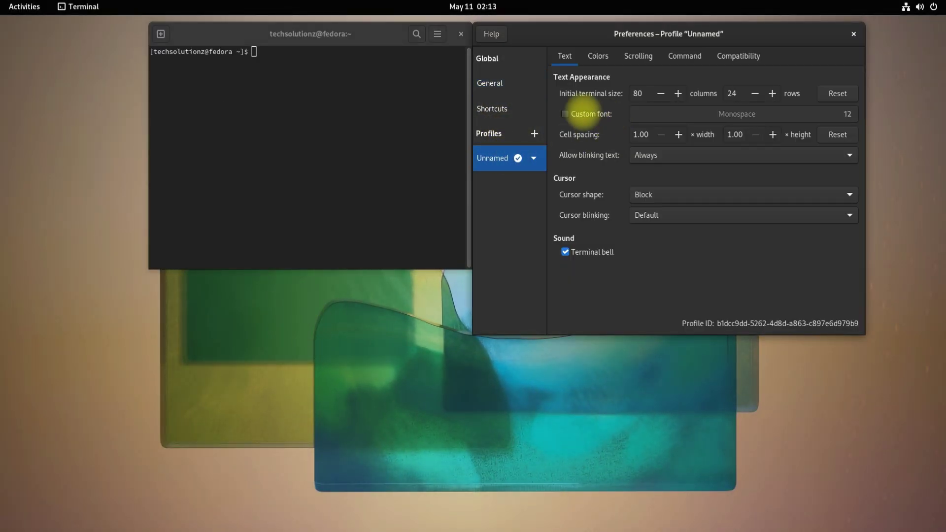
click(565, 114)
click(735, 114)
click(194, 252)
click(194, 252)
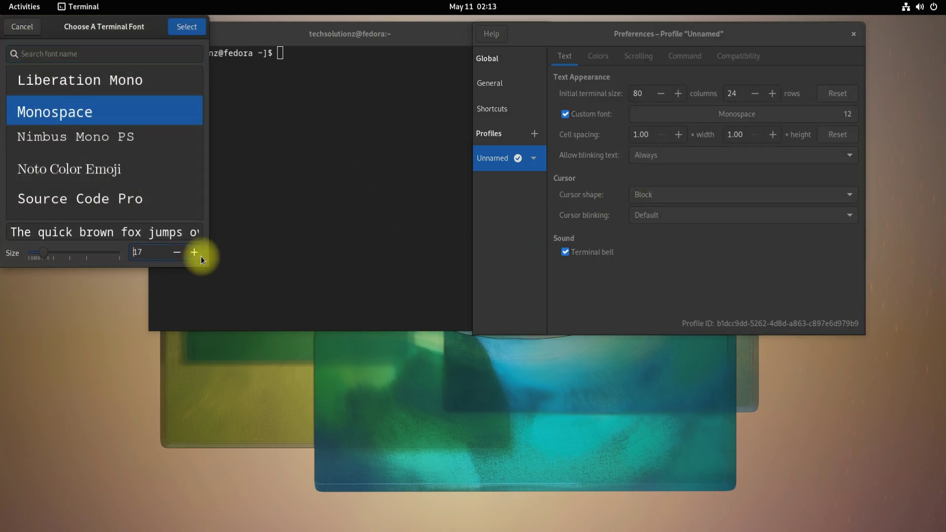
click(187, 26)
- Drop the system theme colours and apply the Green on black scheme
click(598, 56)
click(635, 91)
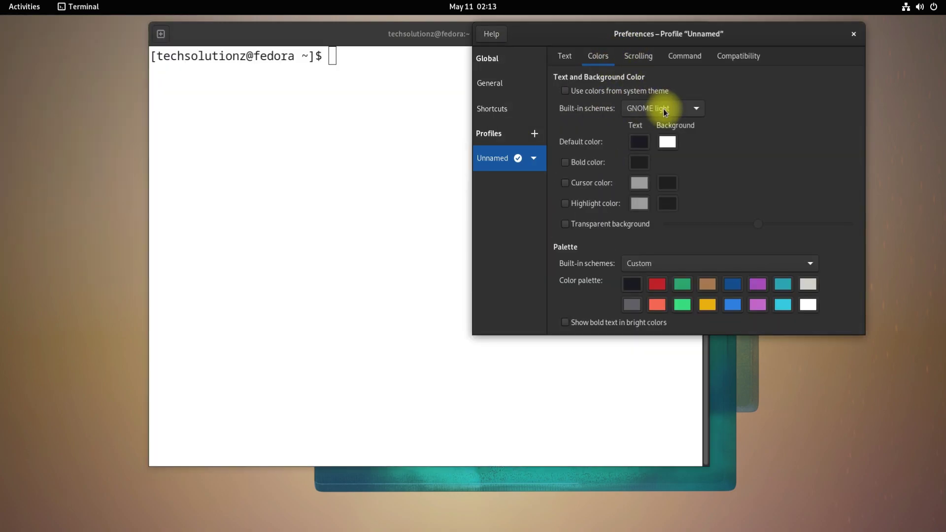
click(662, 108)
click(667, 95)
click(667, 109)
click(672, 100)
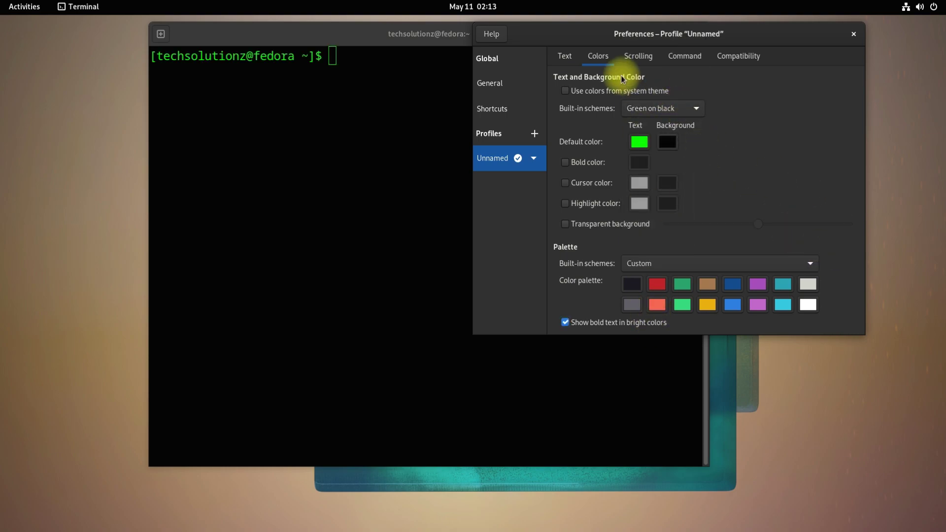
click(638, 56)
click(564, 56)
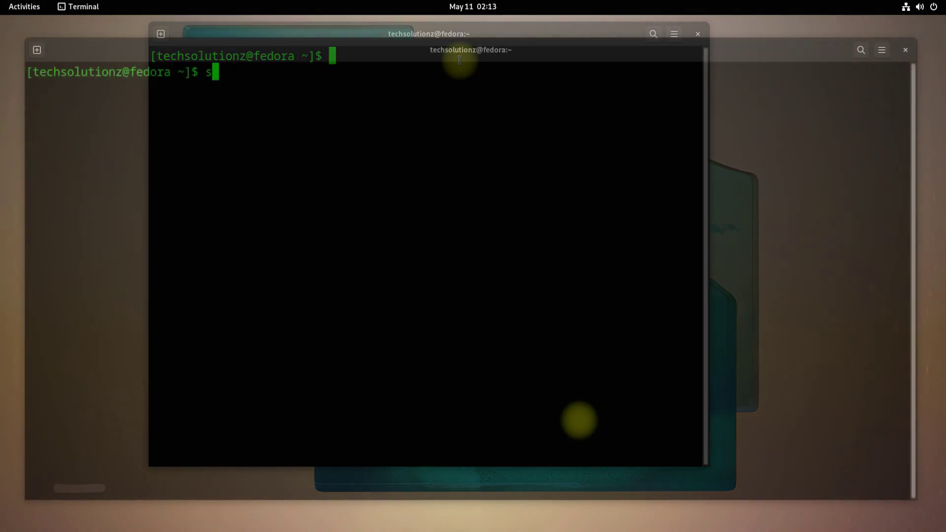
- Run 'sudo dnf update' with the account password, then clear the finished output
text(suo d)
key(BackSpace)
key(BackSpace)
key(BackSpace)
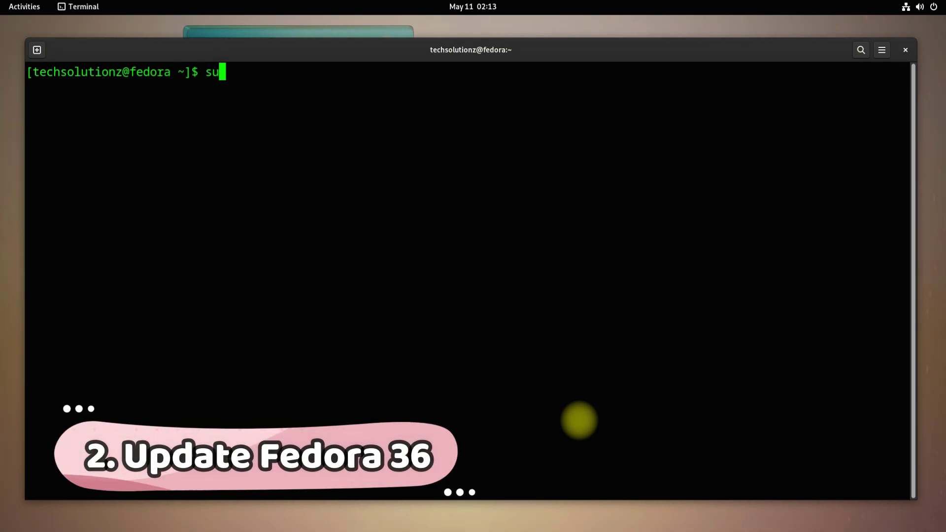
text(do dnf update)
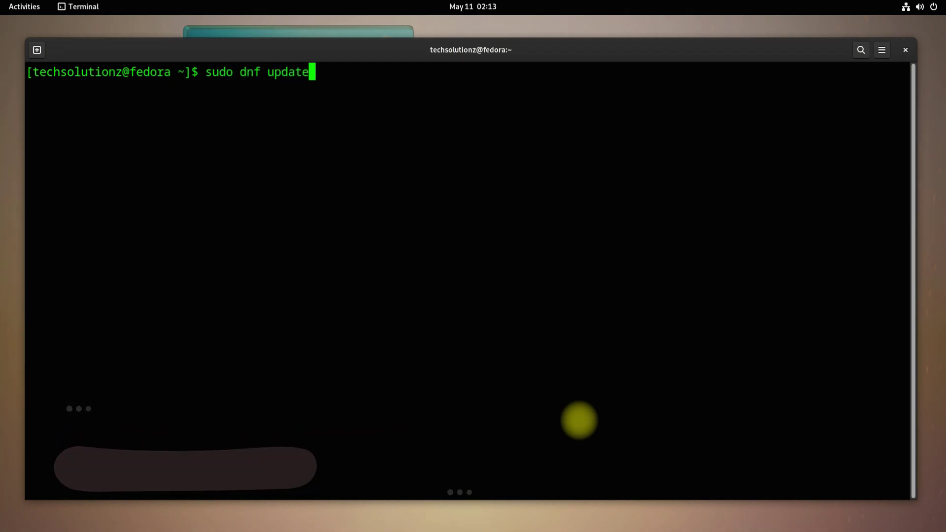
key(Return)
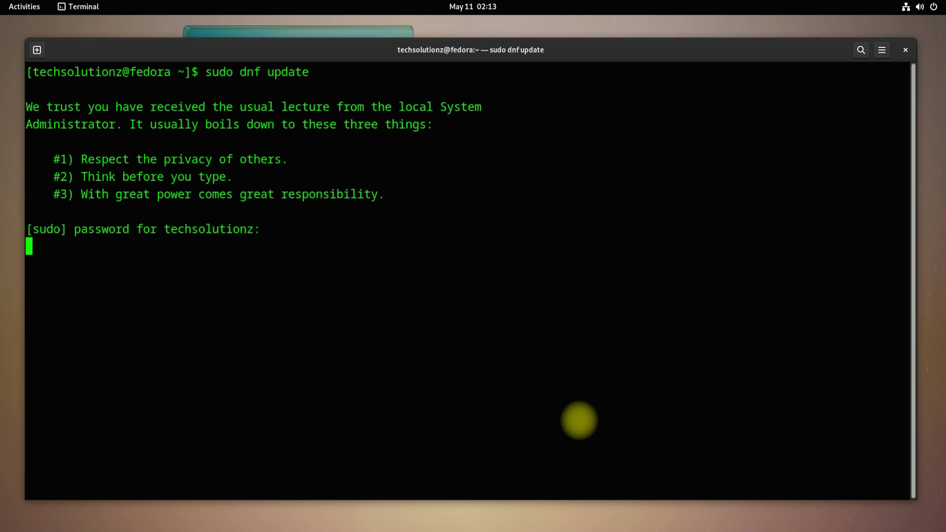
key(Return)
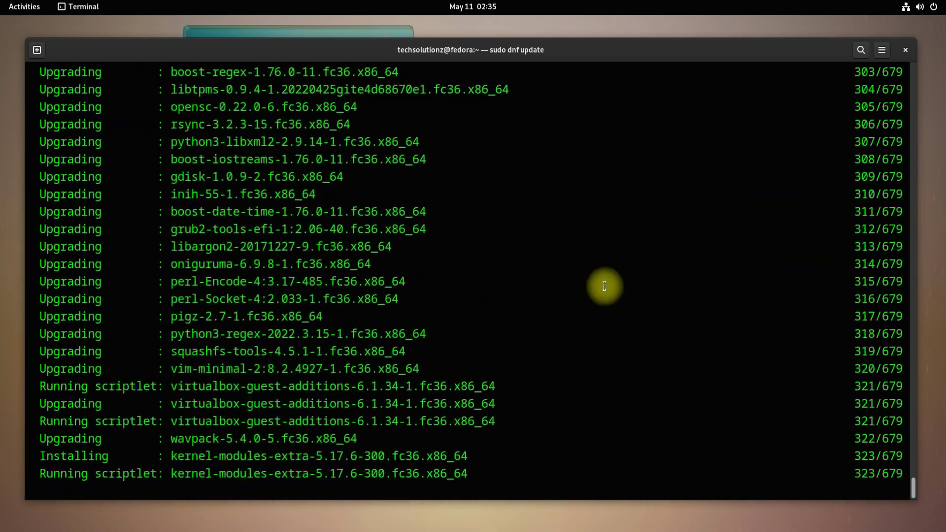
key(ctrl+l)
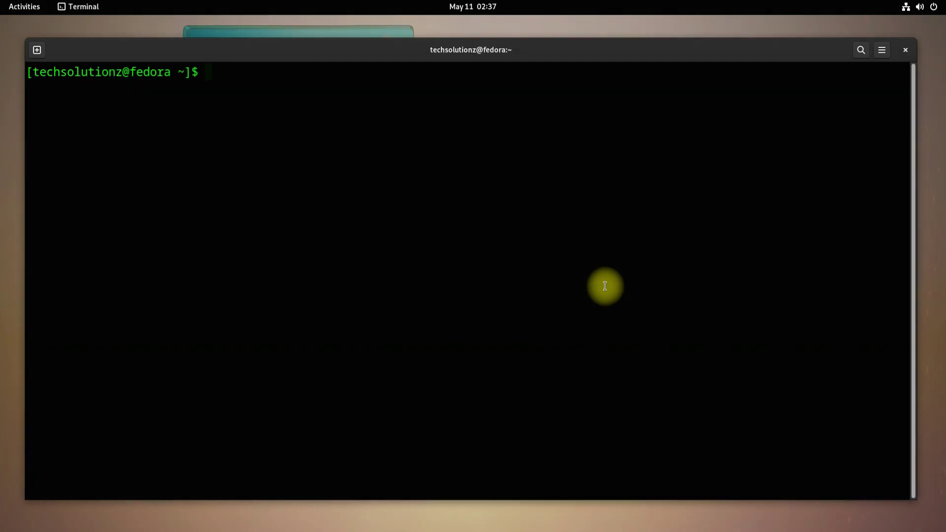
- Check 'flatpak --version' shows 1.12.7, add the Flathub remote, authenticate and clear
text(atp)
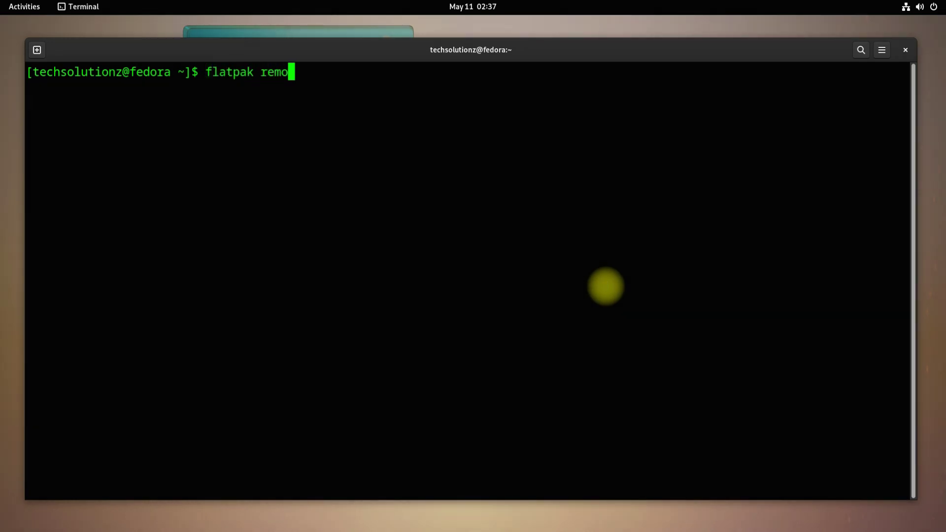
text(ak --version)
key(Return)
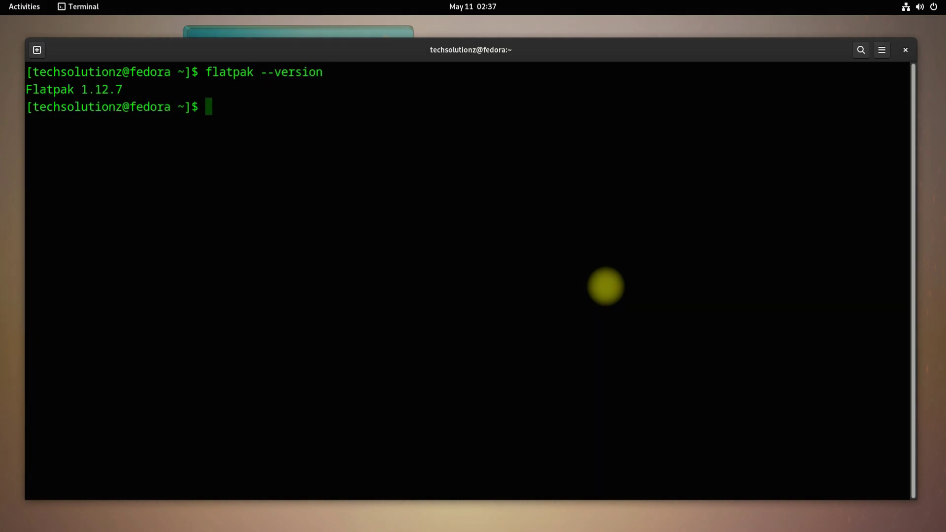
text(flatpak remote-add --if-no)
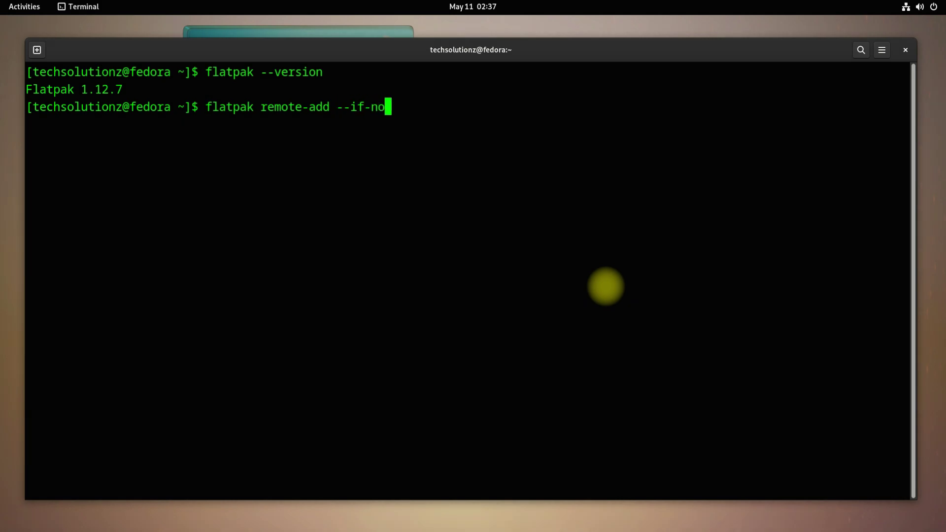
text(t-exists flathub https)
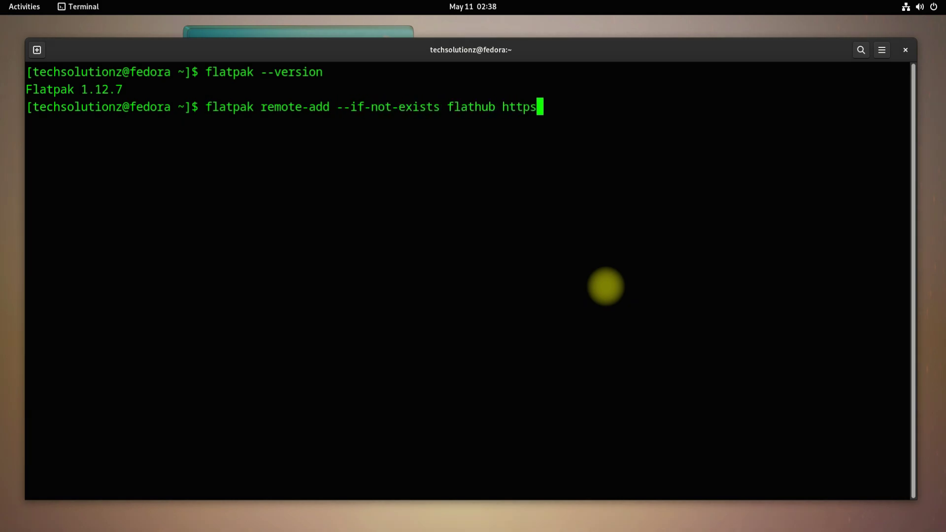
text(://flathub.org/repo/flathub.flatpakrepo)
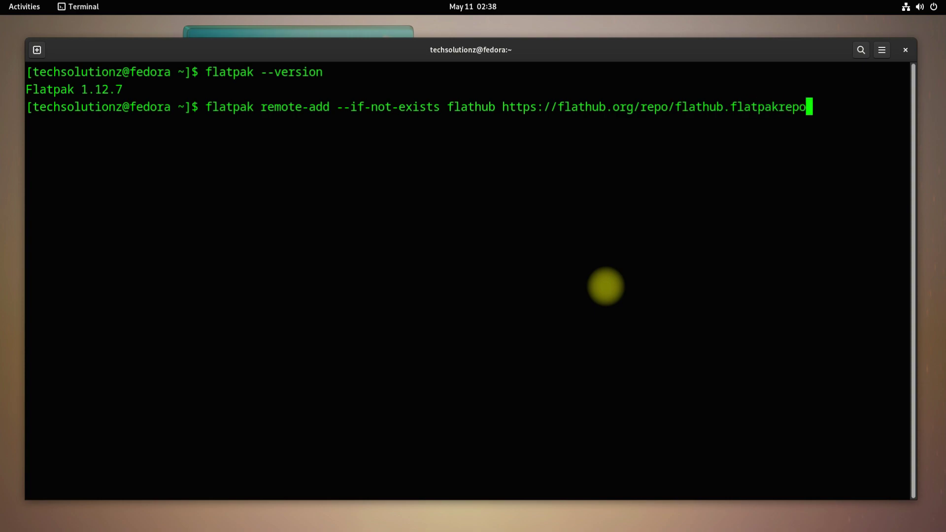
key(Return)
key(Return)
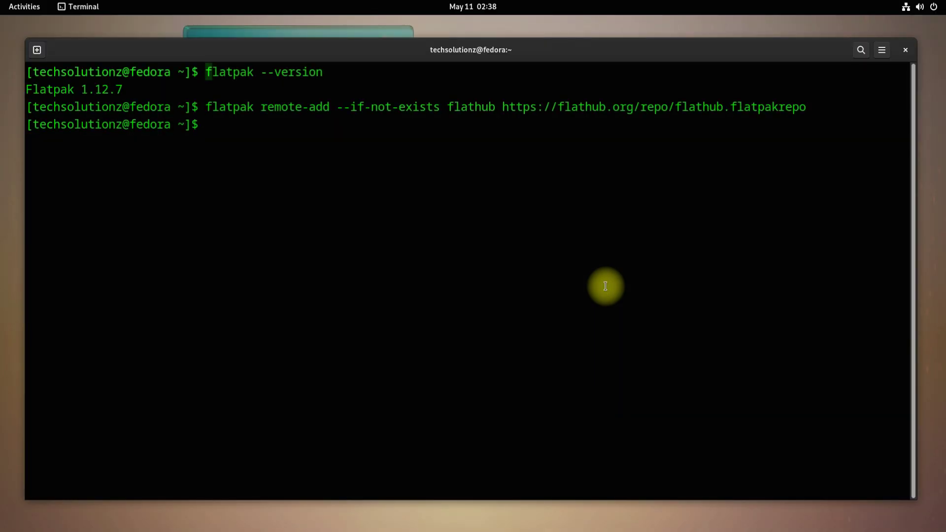
text(clear)
key(Return)
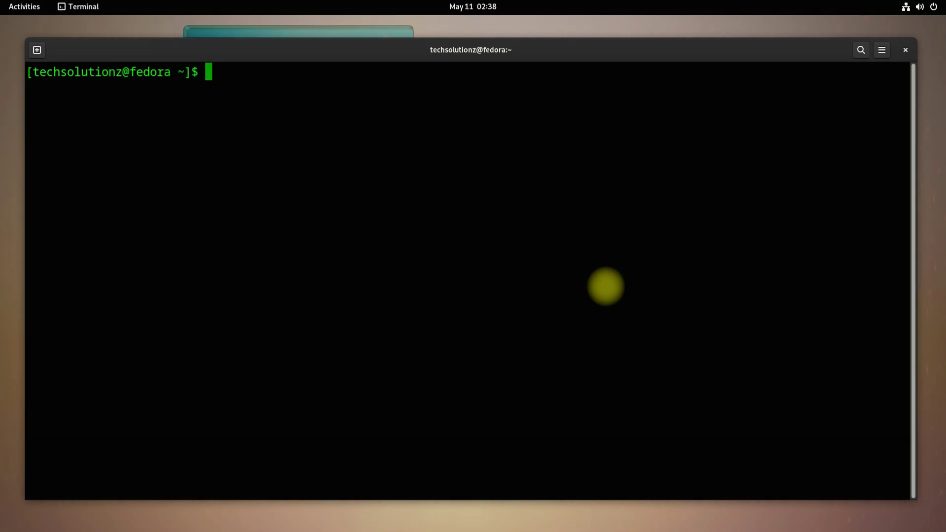
- Add fastestmirror=ture, deltarpm=true, max_parallel_downloads=8 to /etc/dnf/dnf.conf, save, and clear
text(do nano /etc/)
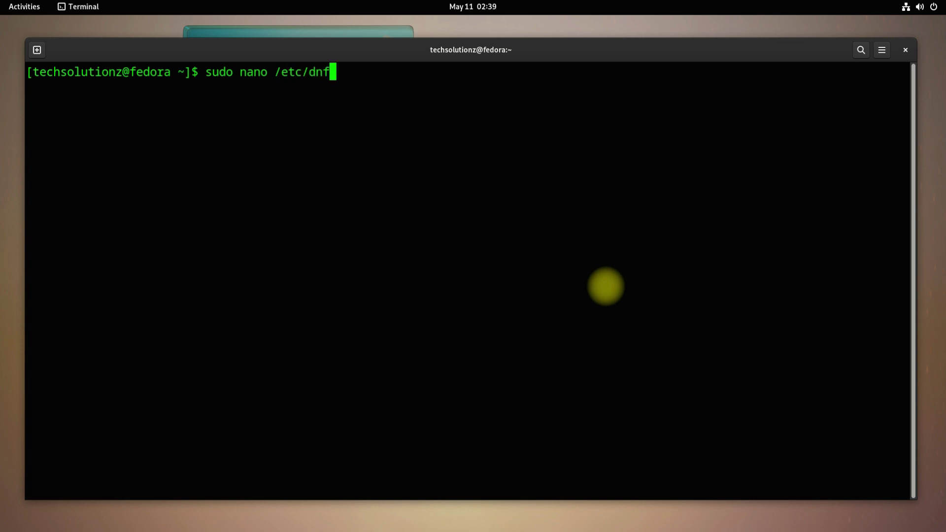
text(dnf.conf)
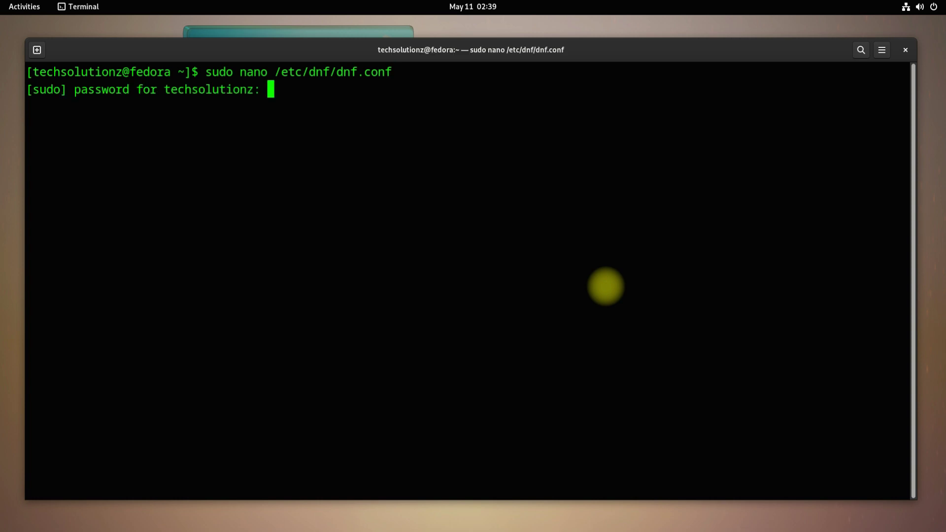
key(Return)
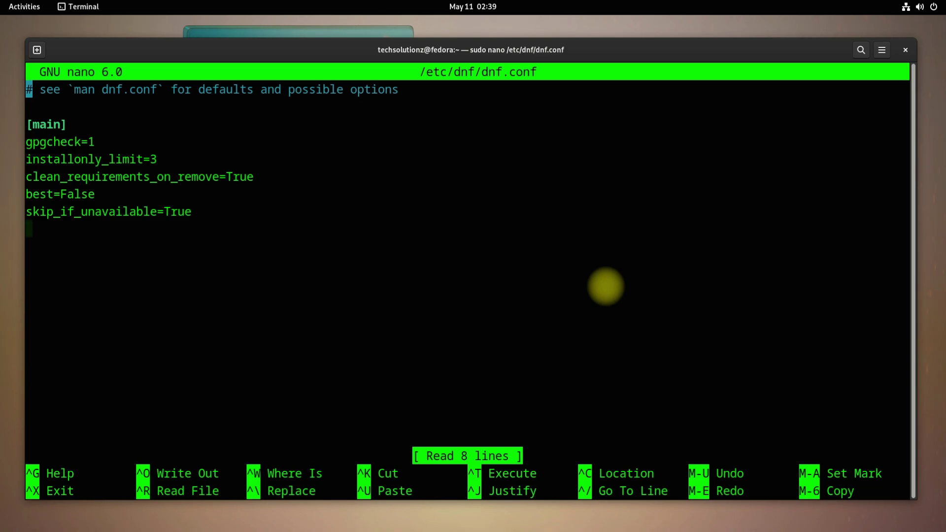
text(fa)
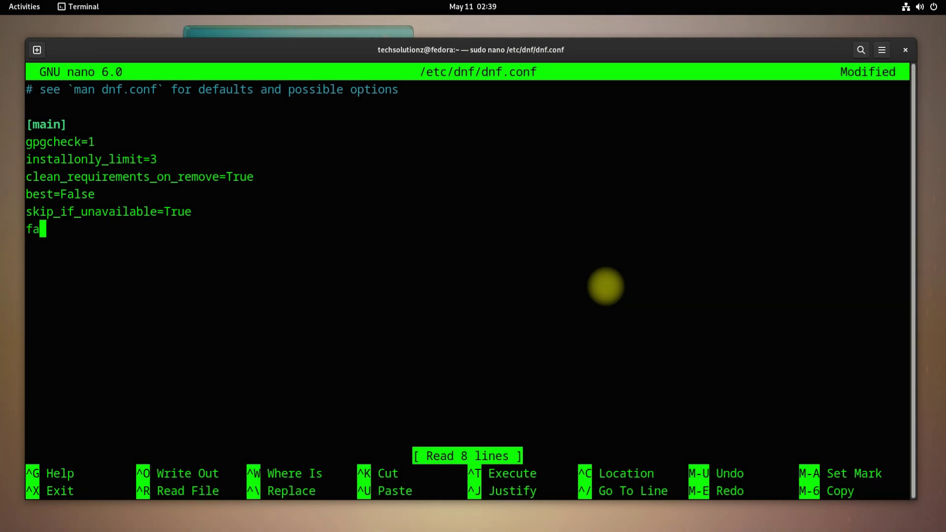
text(stestmirror=)
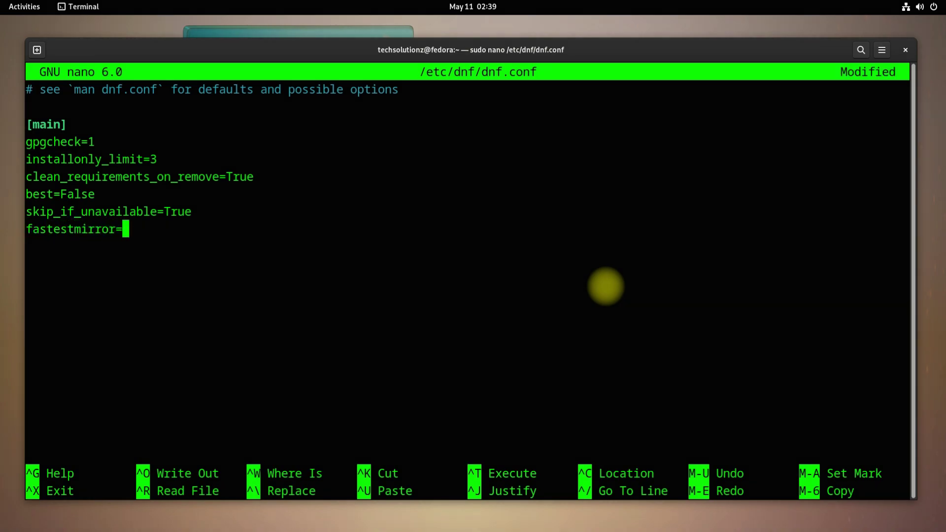
text(ture deltarpm)
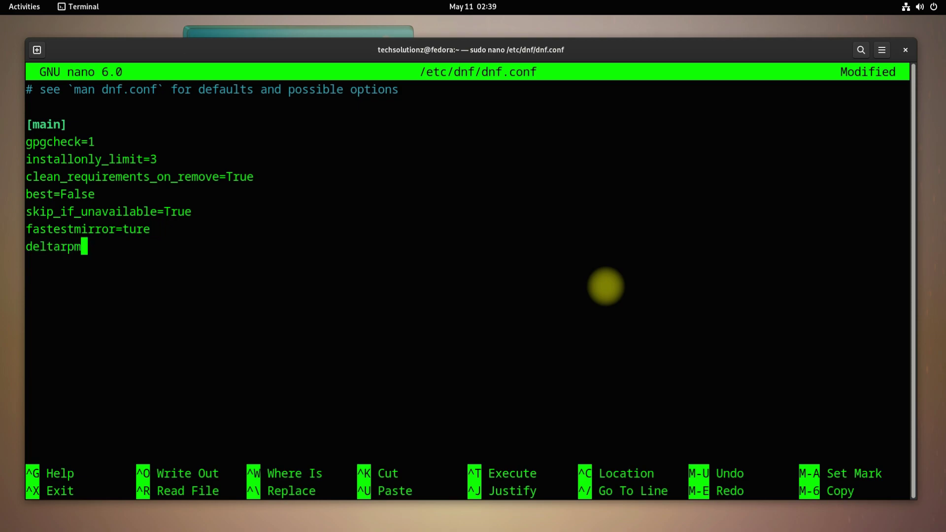
text(=true)
text(max_paral)
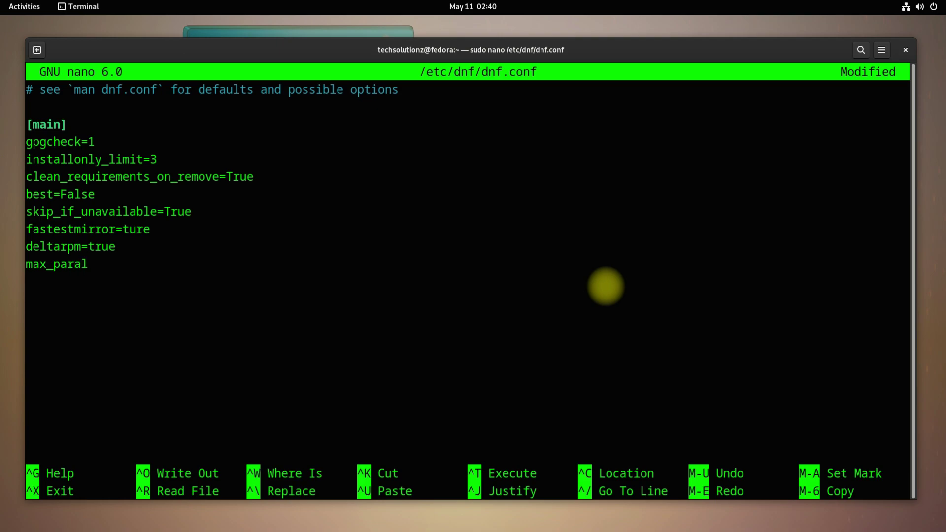
text(lel_downloads=8)
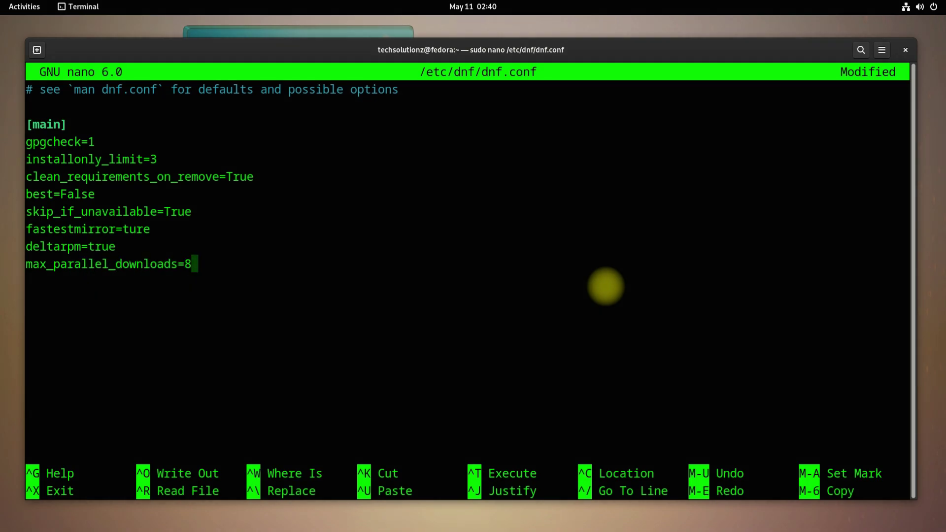
key(ctrl+o)
key(Return)
key(ctrl+x)
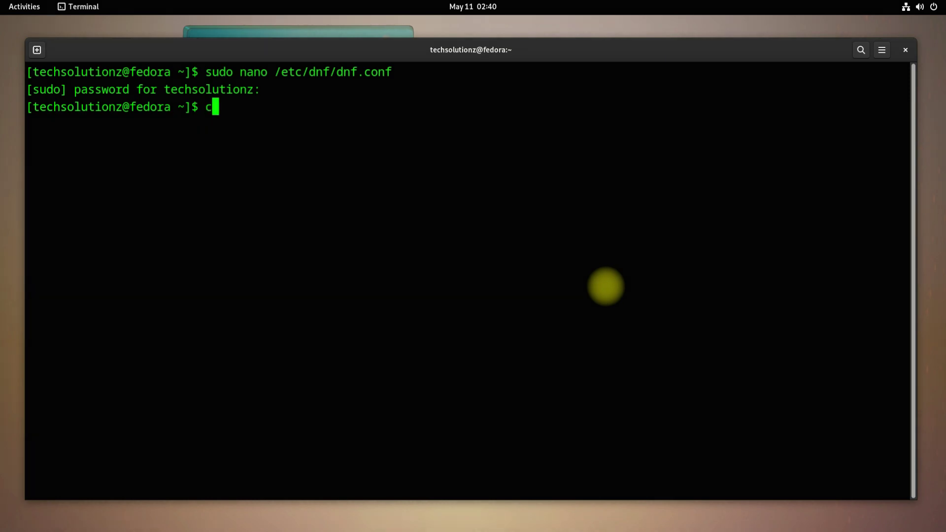
text(clear)
key(Return)
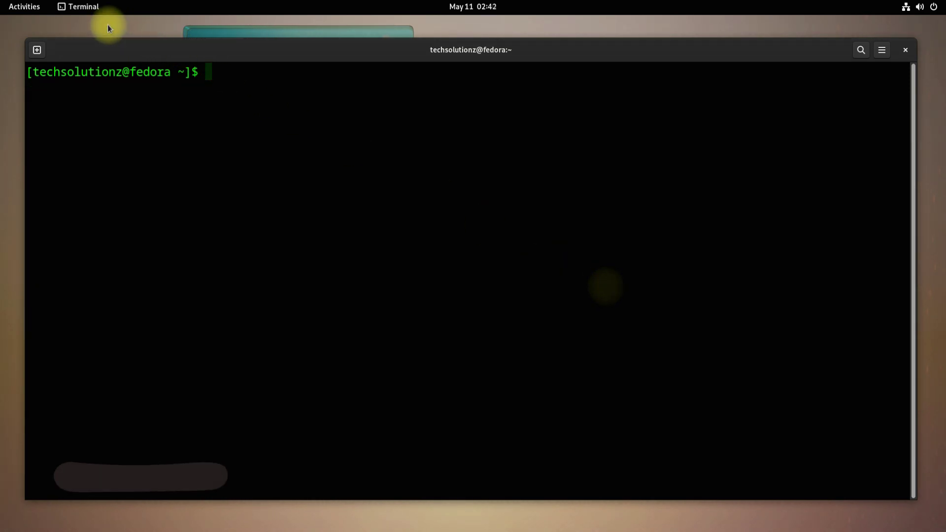
- Open GNOME Software's Software Repositories settings
key(super)
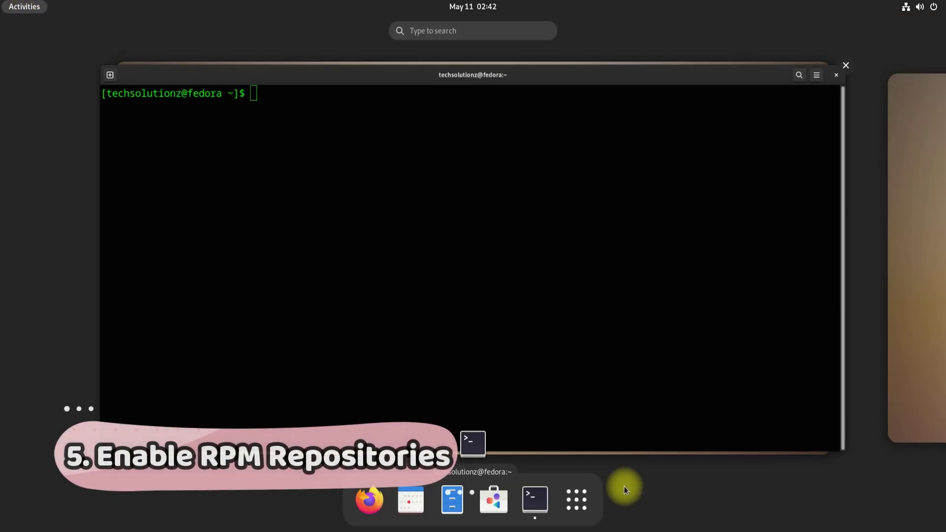
click(491, 496)
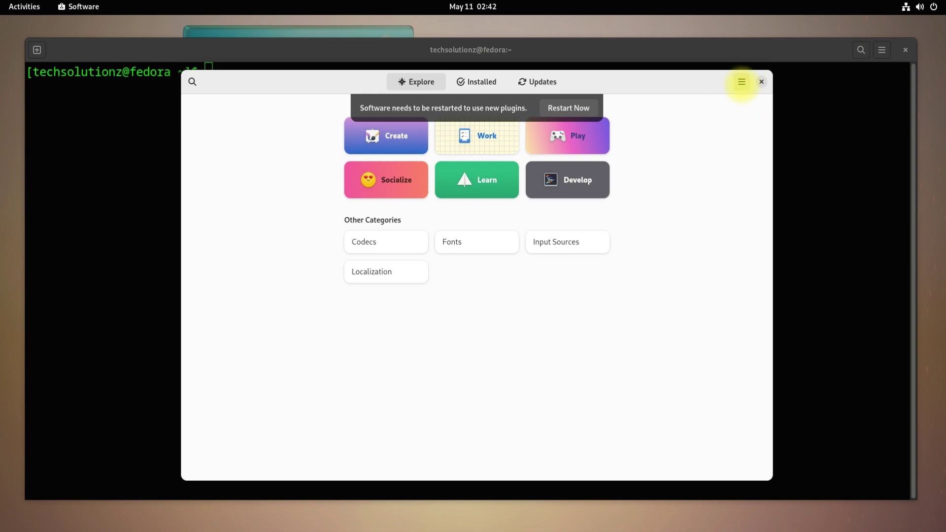
click(742, 83)
click(743, 109)
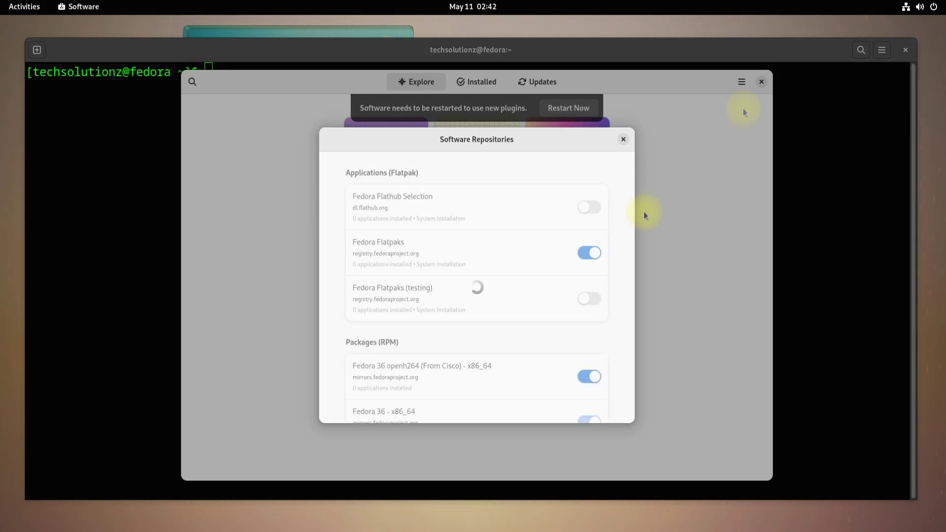
- Turn on Enable New Repositories, authorising with the account password
scroll(629, 232, down, 5)
scroll(629, 231, down, 5)
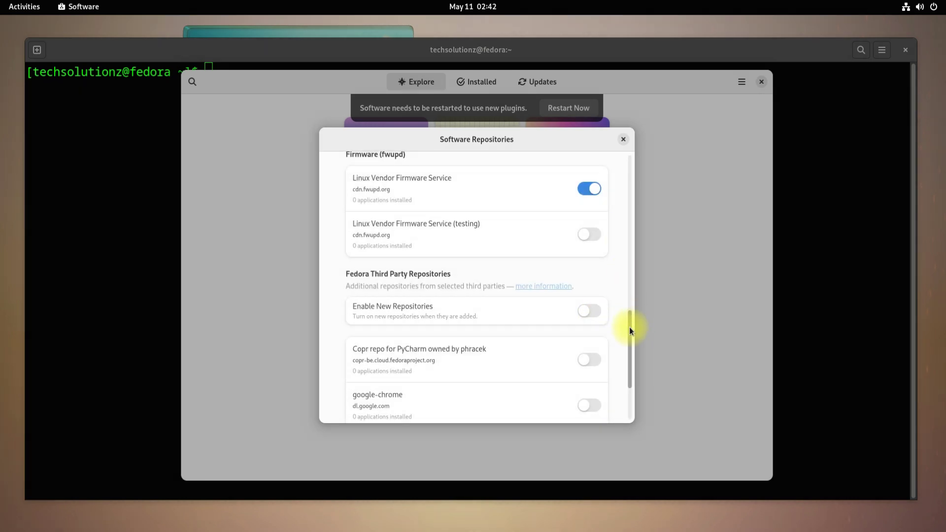
drag(629, 327, 632, 352)
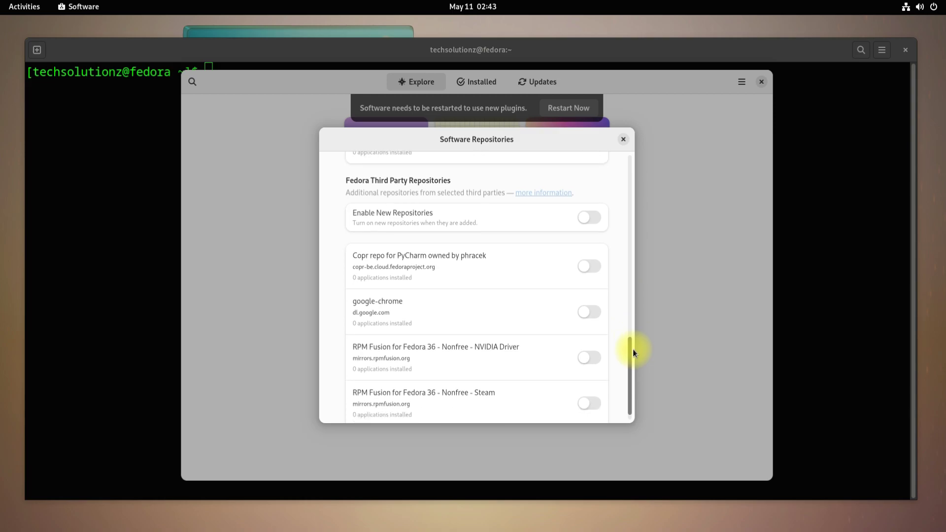
click(589, 212)
text(••••)
key(Return)
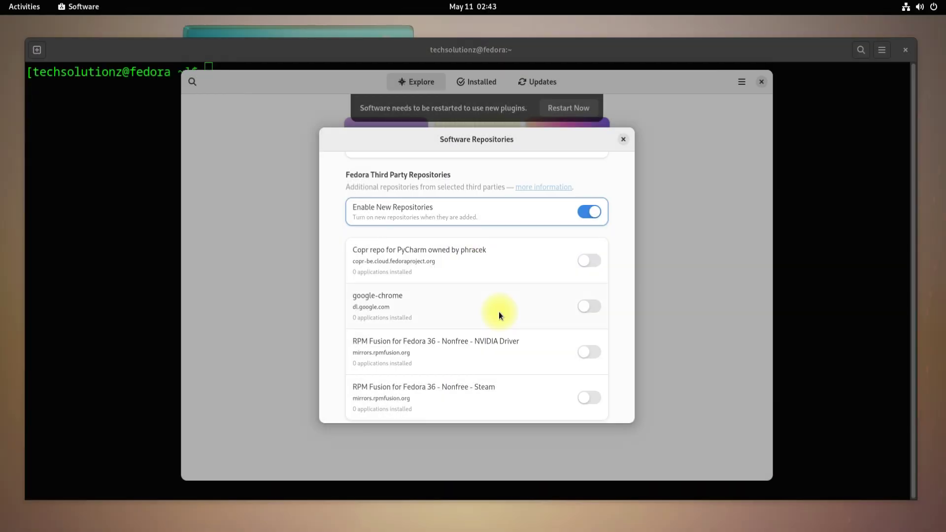
- Enable the PyCharm, google-chrome, NVIDIA Driver and Steam repositories, then close Software
scroll(466, 262, up, 5)
scroll(518, 327, down, 4)
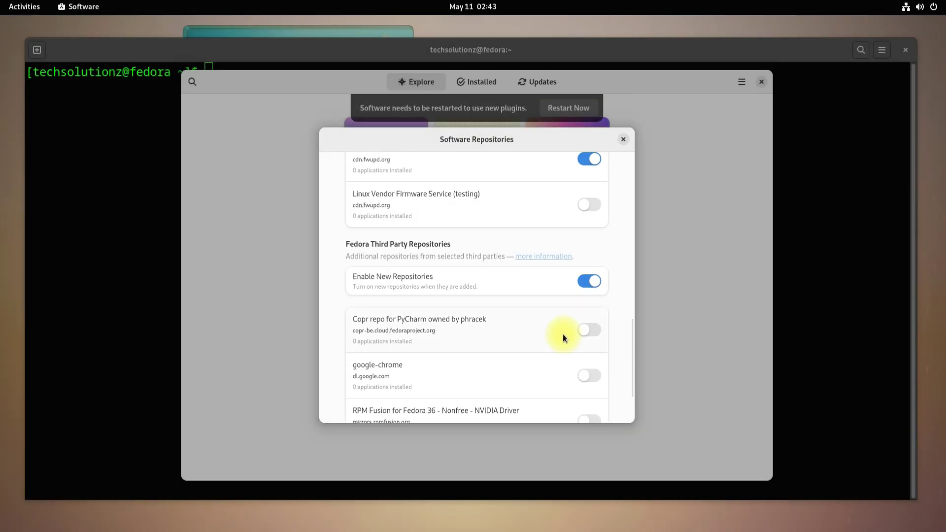
scroll(562, 334, down, 2)
click(589, 252)
text(••••••••)
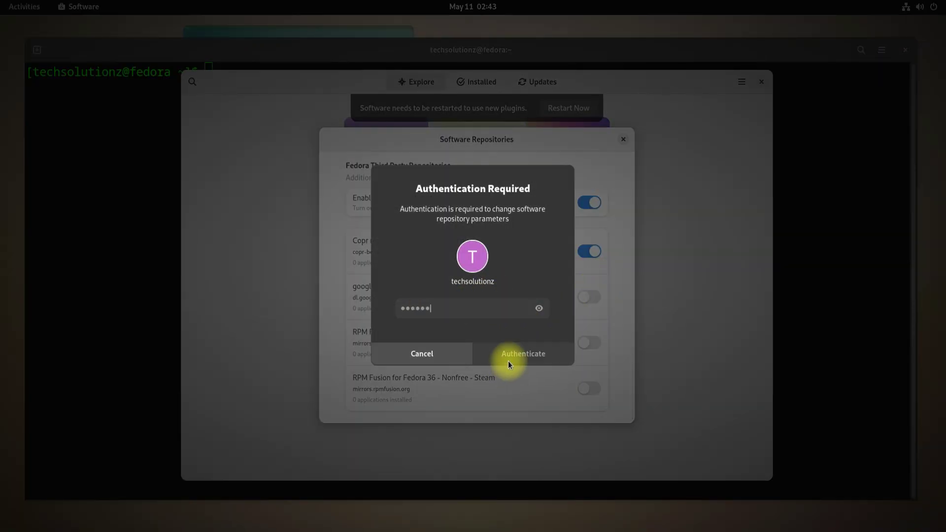
click(507, 361)
click(591, 298)
click(590, 342)
click(589, 389)
drag(633, 367, 637, 213)
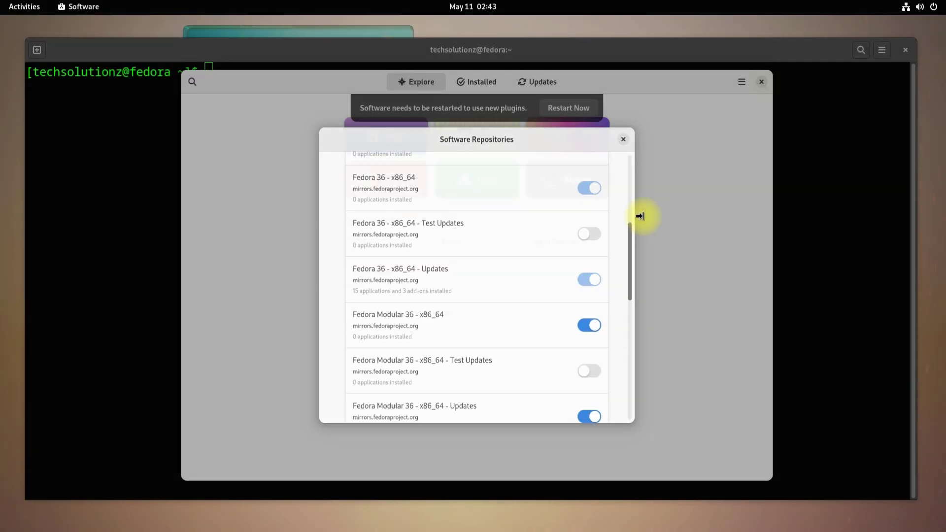
click(624, 139)
click(761, 82)
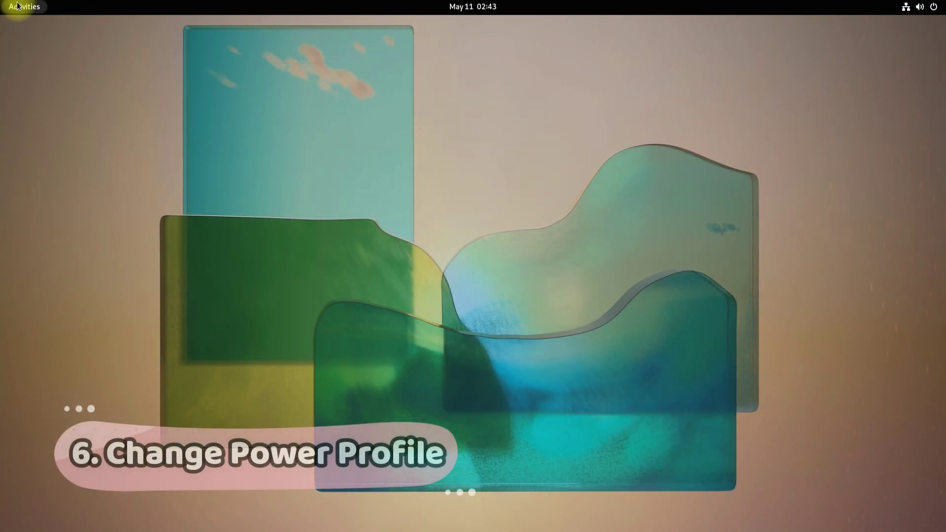
- Open Settings' Power page and set the power mode to Balanced
click(17, 6)
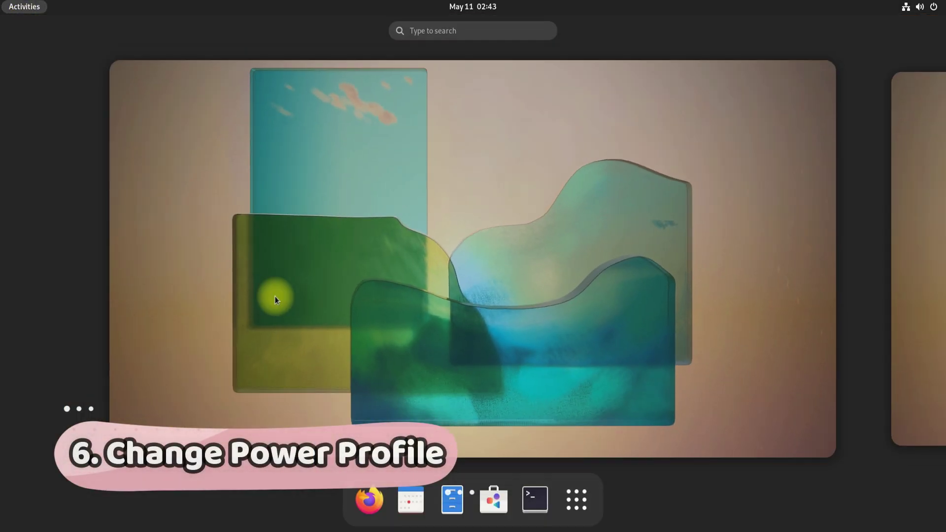
click(566, 487)
click(421, 296)
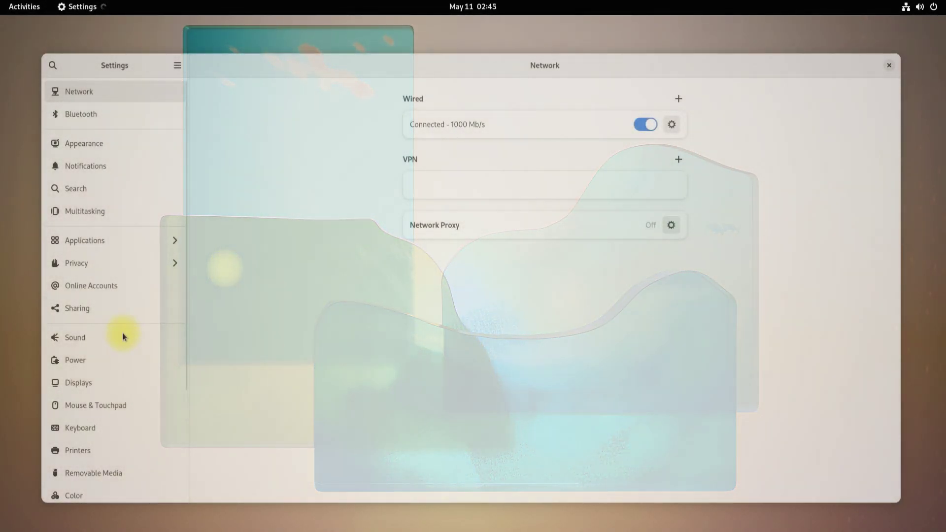
click(87, 360)
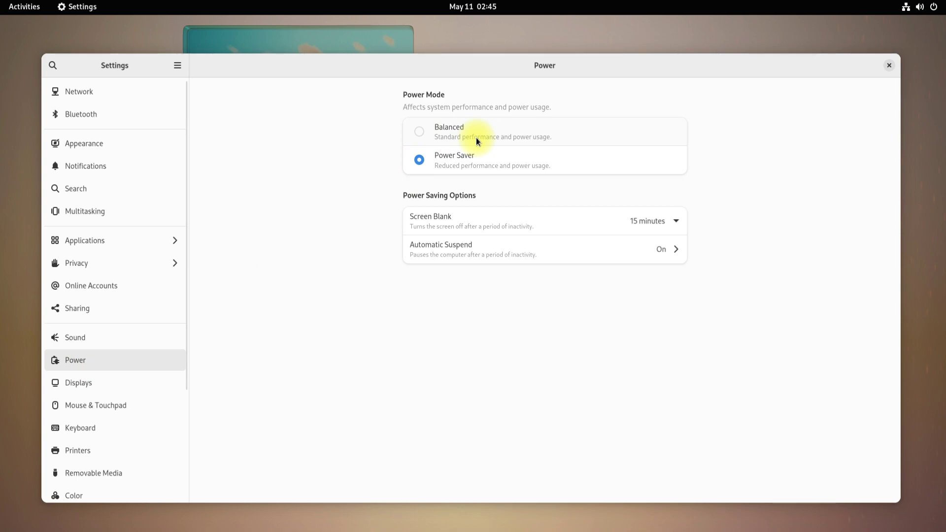
click(476, 138)
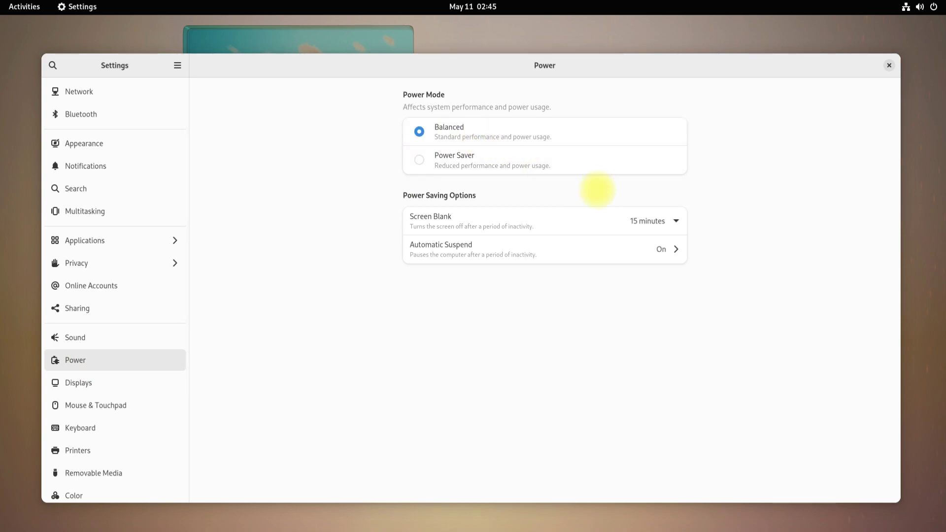
- Set Screen Blank to Never and switch Automatic Suspend off
click(676, 221)
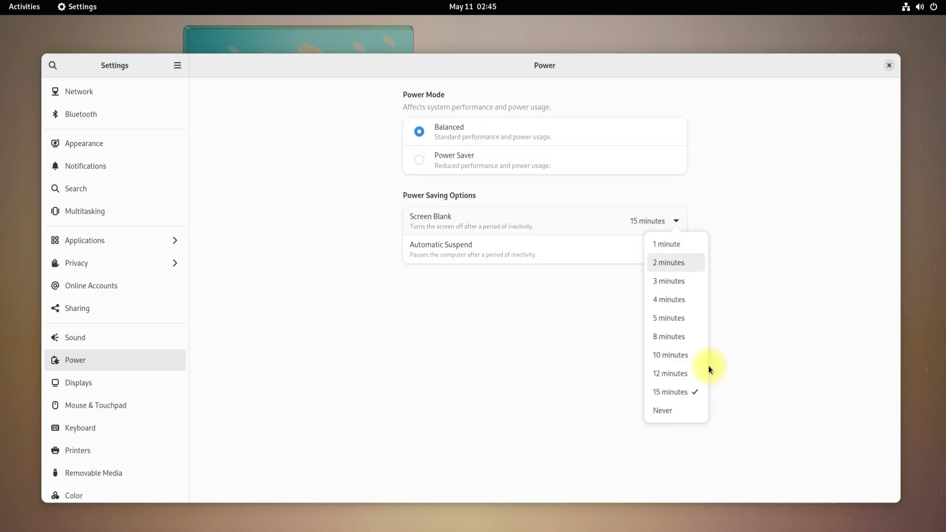
click(678, 416)
click(673, 253)
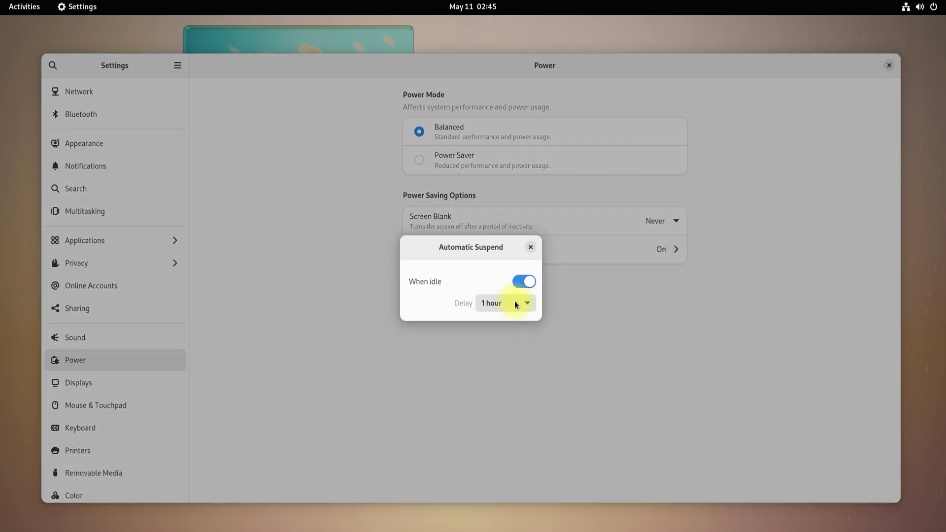
click(530, 248)
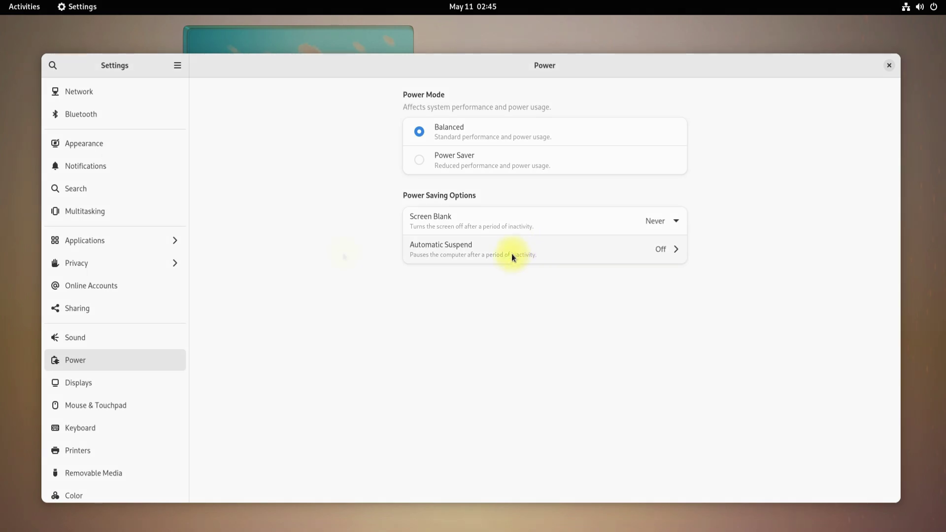
- In Appearance, preview the Dark and Light styles and the first three wallpapers
click(105, 146)
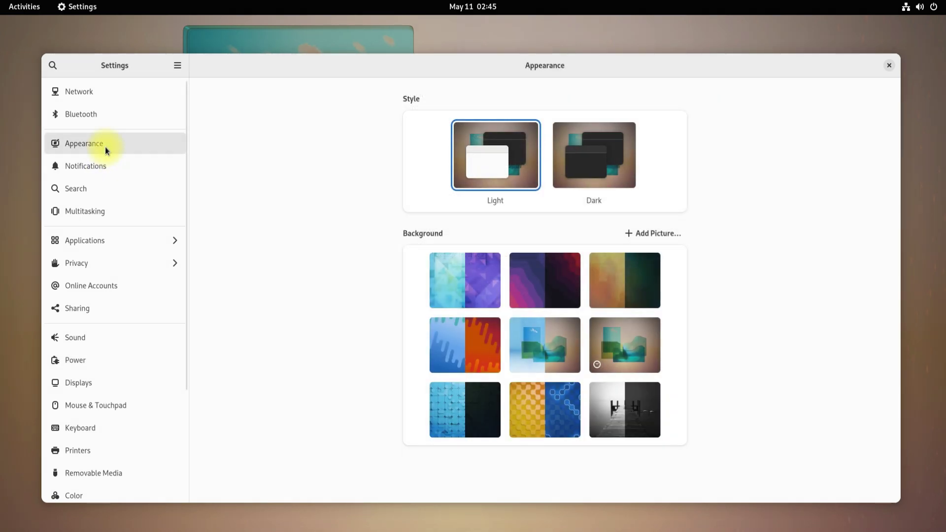
drag(899, 234, 901, 257)
click(596, 144)
click(489, 137)
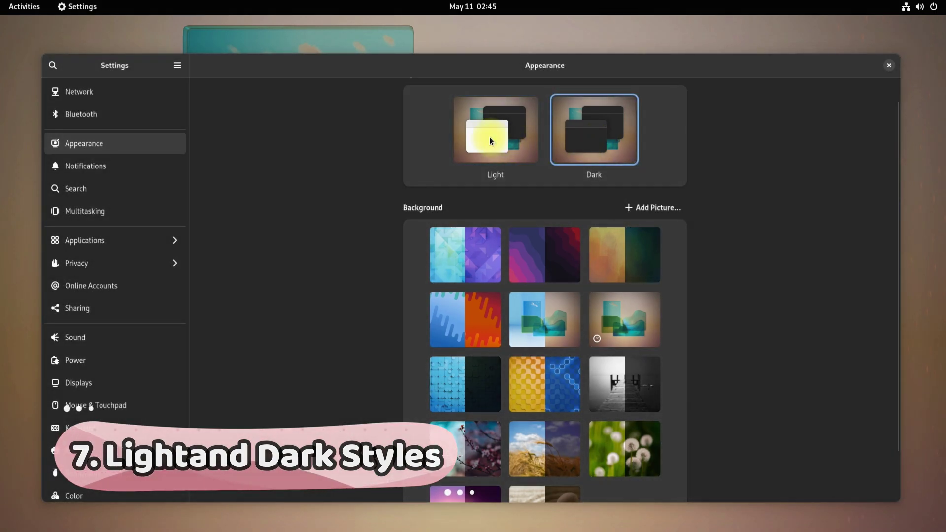
scroll(558, 281, down, 2)
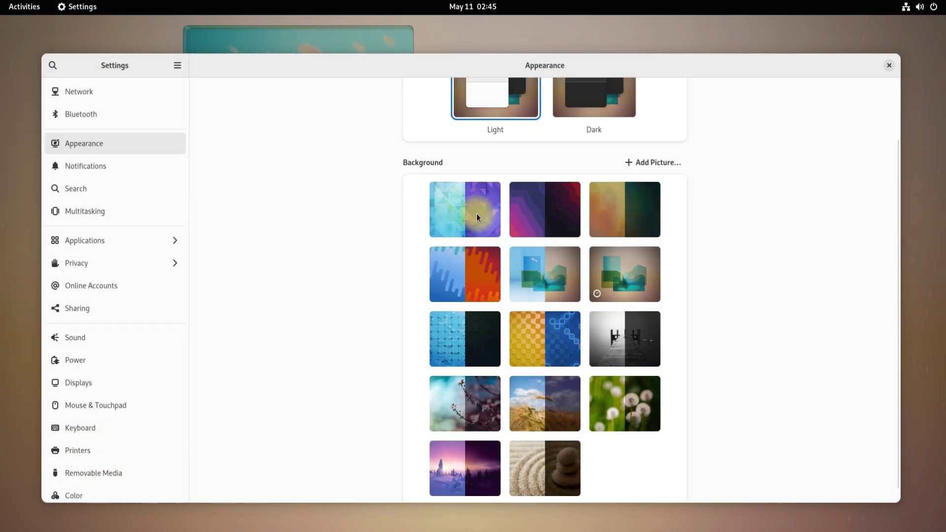
click(477, 214)
click(572, 214)
click(634, 213)
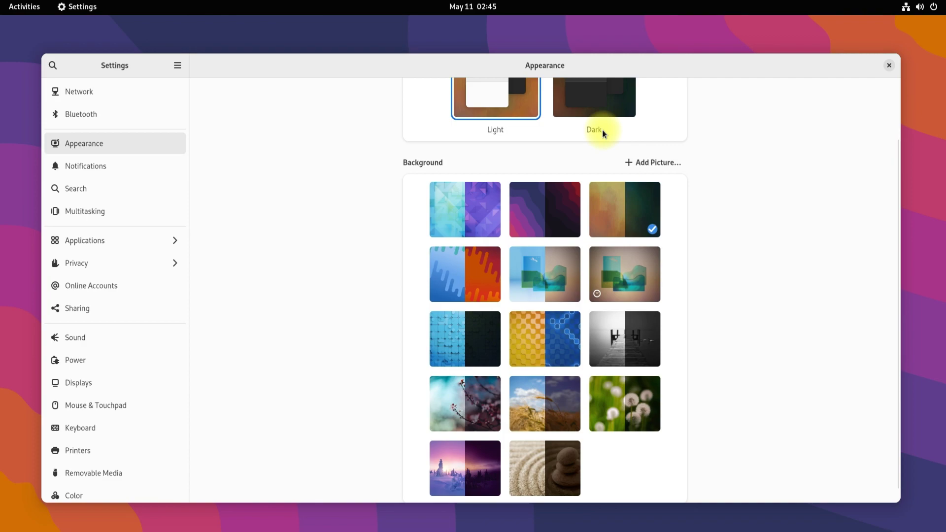
- Settle on the Dark style with the teal glass landscape wallpaper as background
scroll(550, 422, down, 1)
click(471, 326)
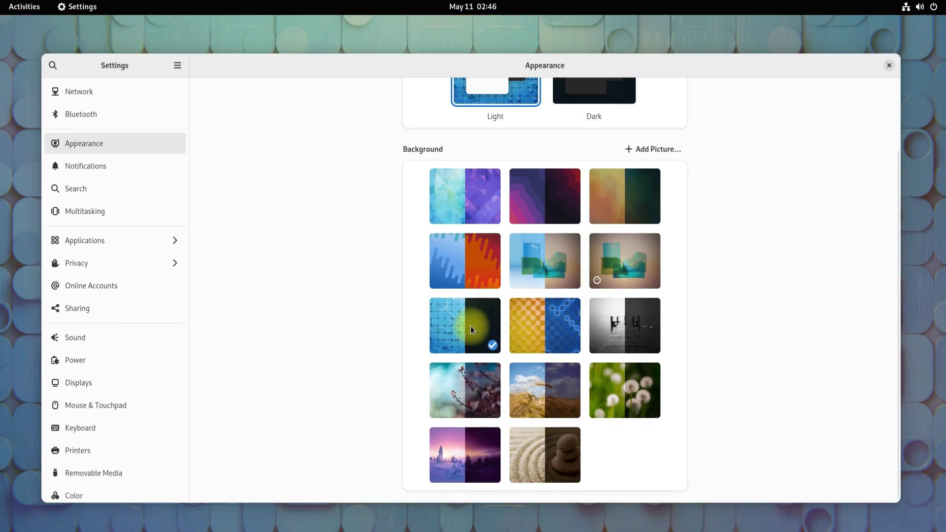
scroll(579, 98, up, 2)
click(579, 98)
click(547, 295)
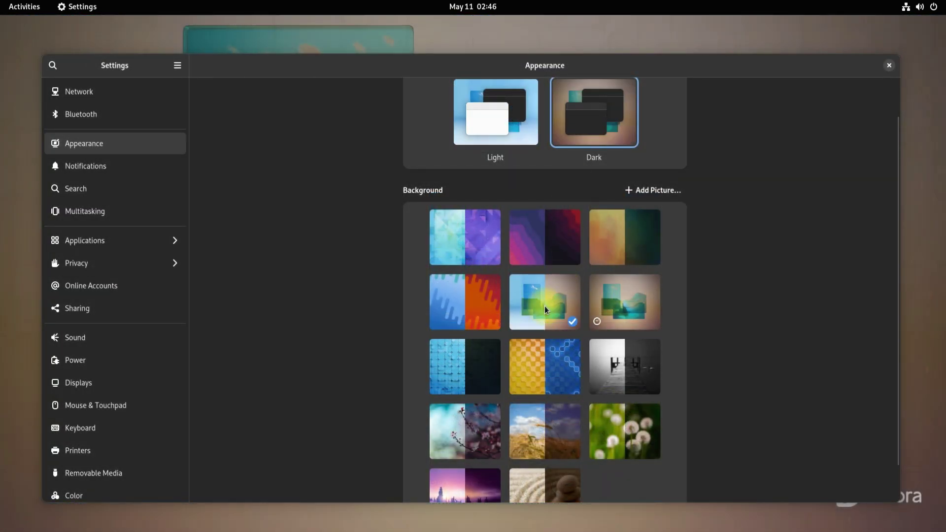
- In Privacy, turn off automatic screen lock and lock-screen notifications
click(80, 261)
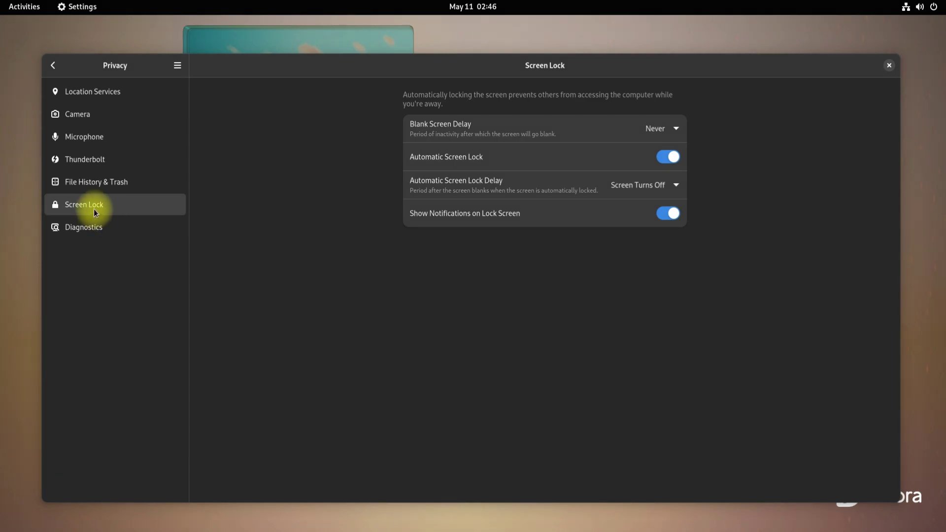
click(669, 158)
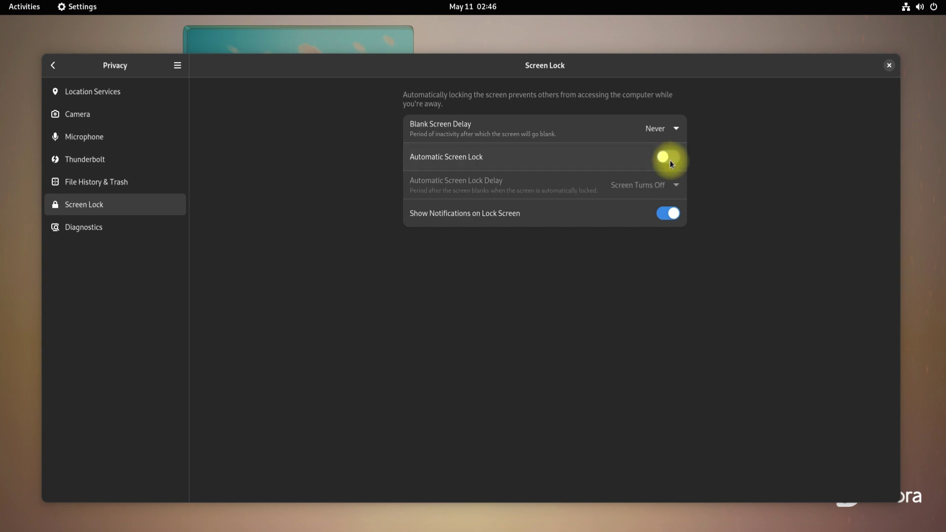
click(672, 157)
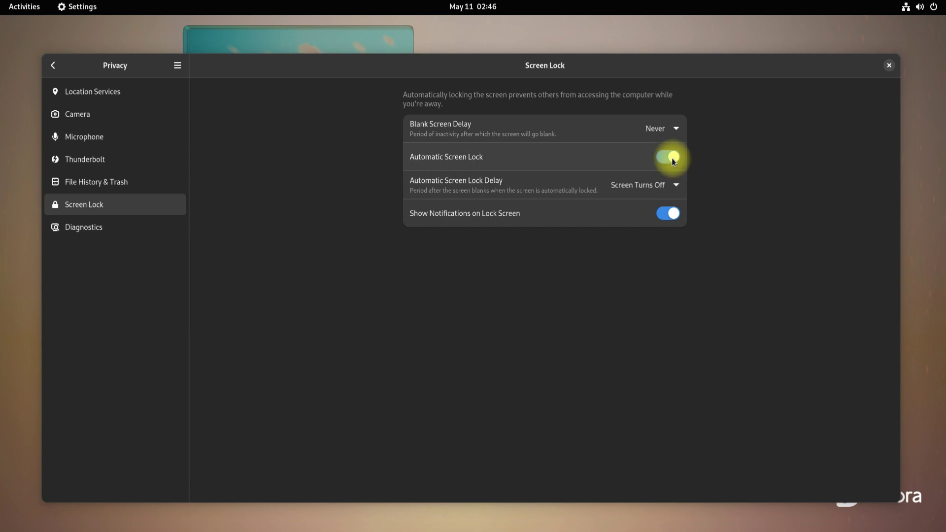
click(673, 159)
click(673, 213)
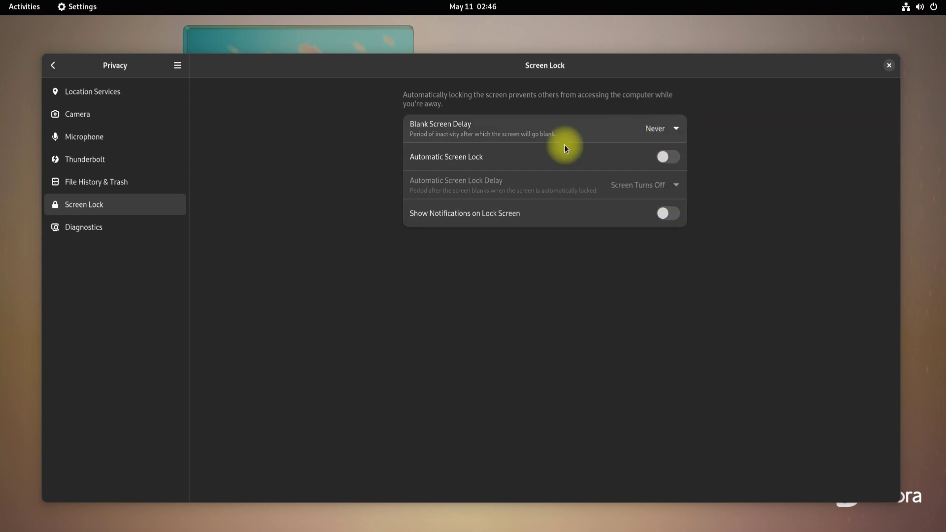
- Switch File History off and Automatically Delete Temporary Files on
click(122, 187)
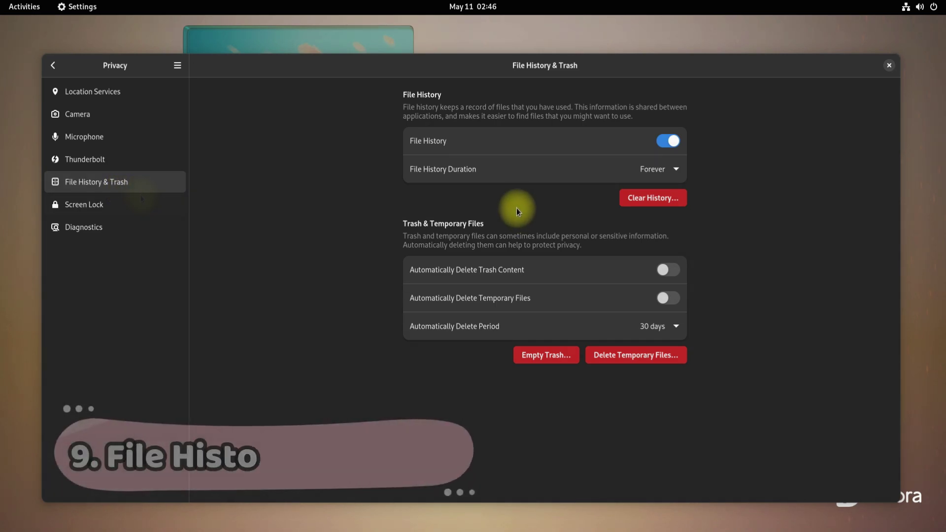
click(669, 140)
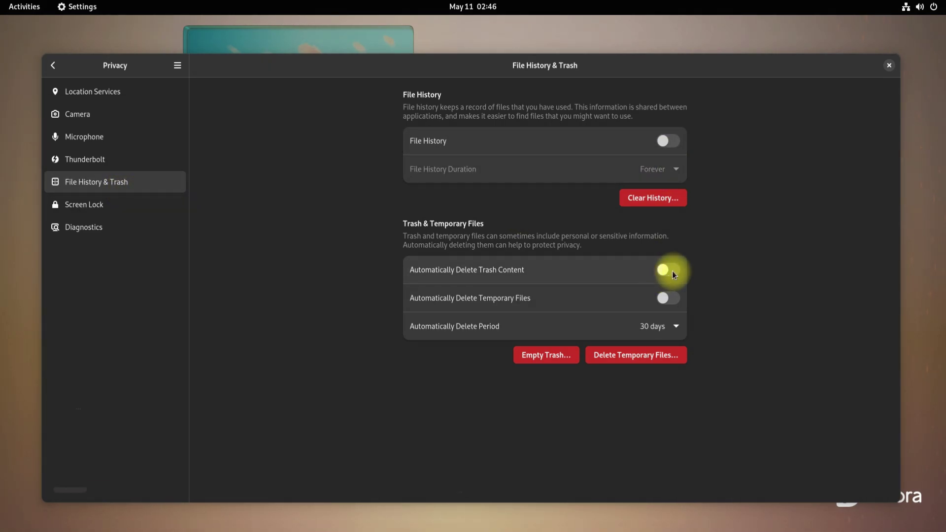
click(666, 296)
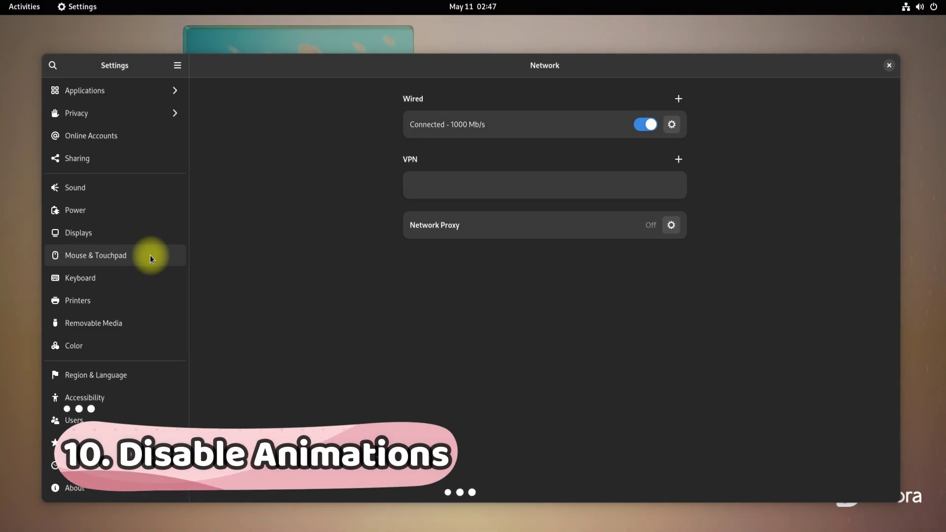
- Switch off Enable Animations under Accessibility and close Settings
click(104, 400)
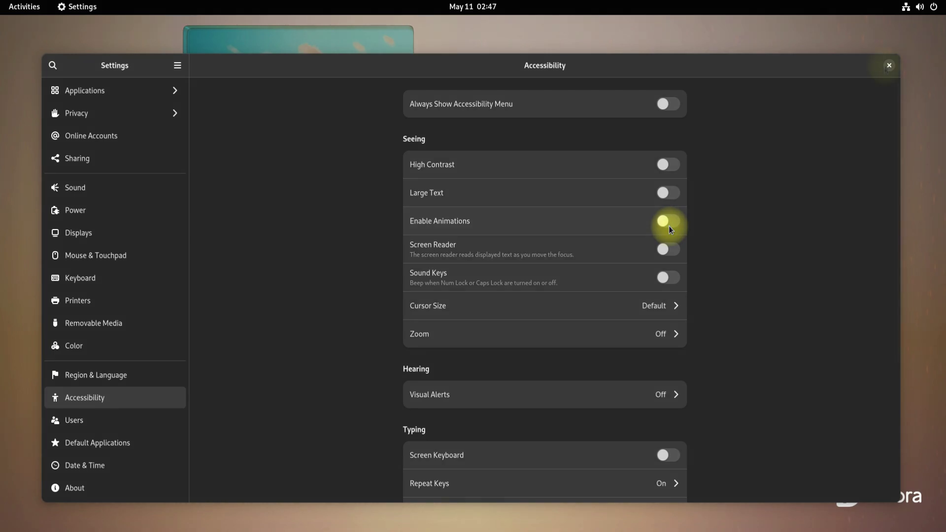
click(888, 66)
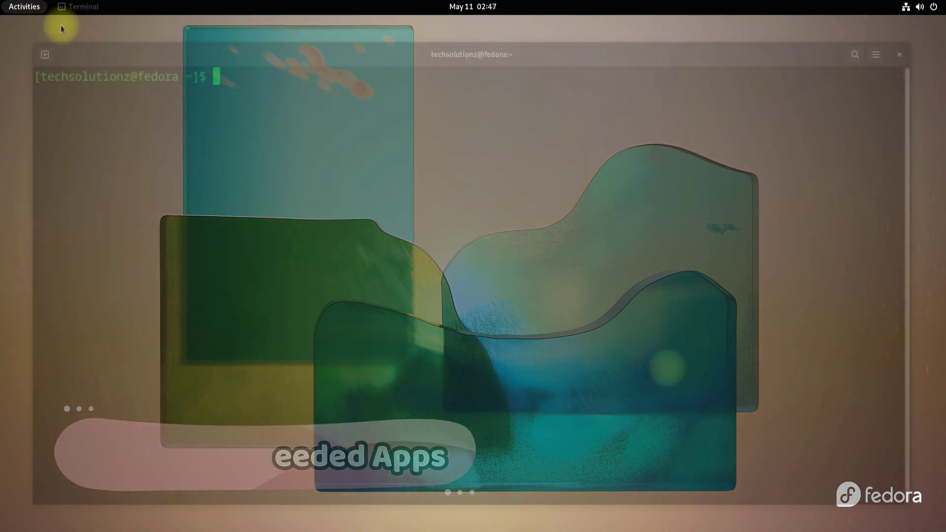
- Open a terminal and run 'sudo dnf install google-chrome-stable'
key(super)
click(667, 367)
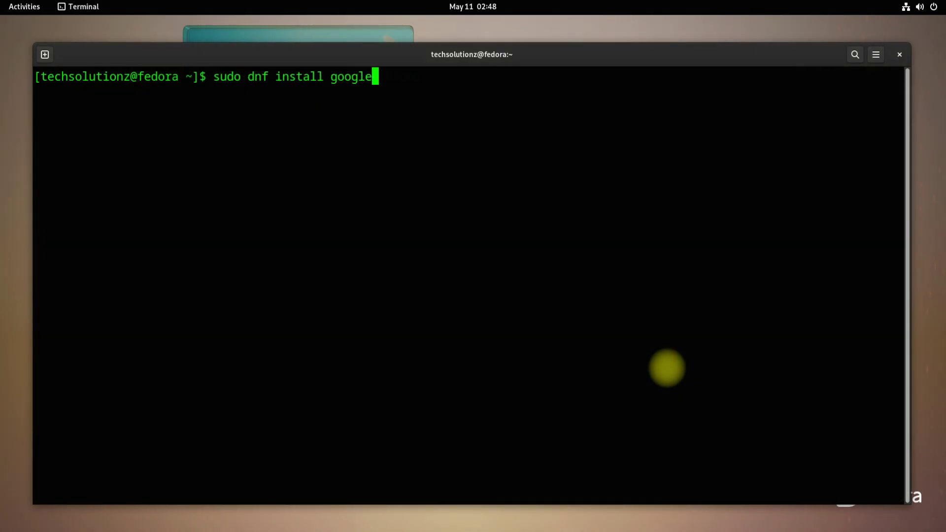
text(table)
key(Return)
- Answer Y to the install and accept both Google signing keys
text(Y)
key(Return)
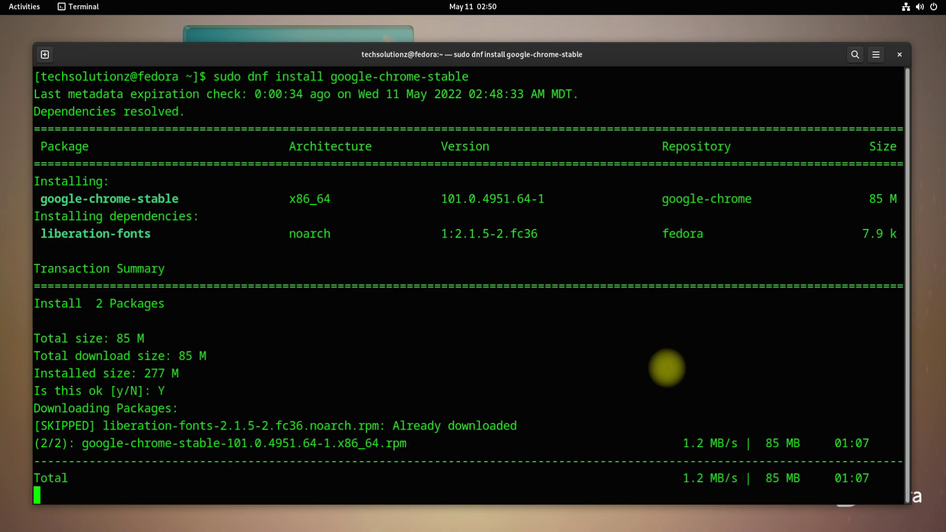
text(Y)
key(Return)
text(Y)
key(Return)
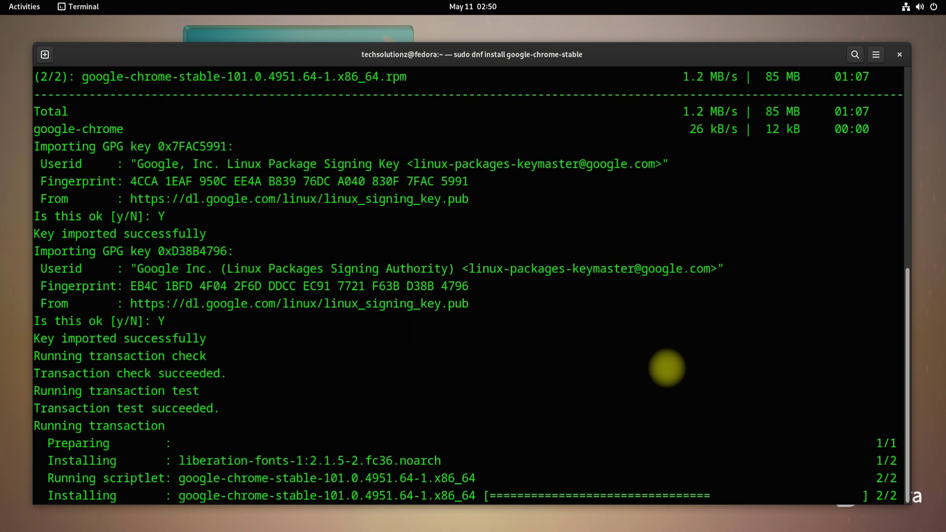
- Install gnome-tweaks and gnome-extensions-app with sudo dnf, confirming with Y
text(sudo dnf install gnome-tweaks gnome-extensions-app)
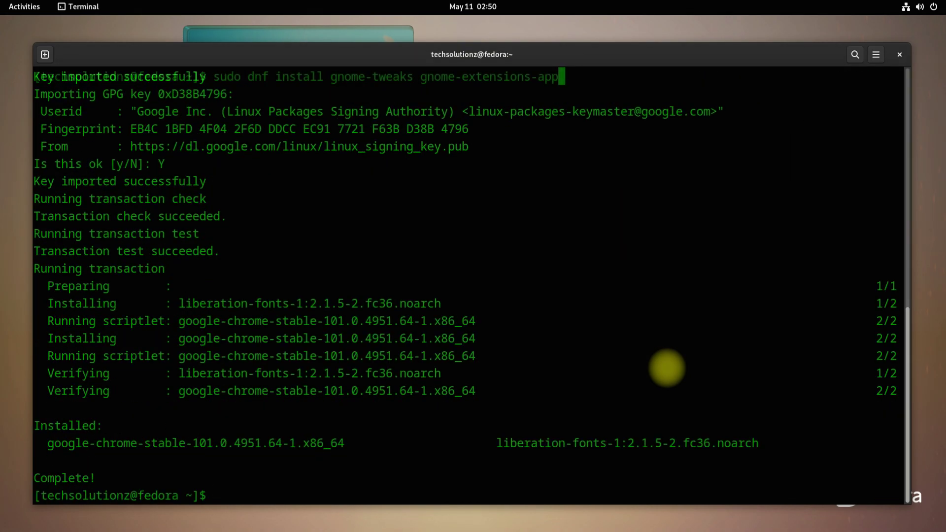
key(ctrl+l)
key(Return)
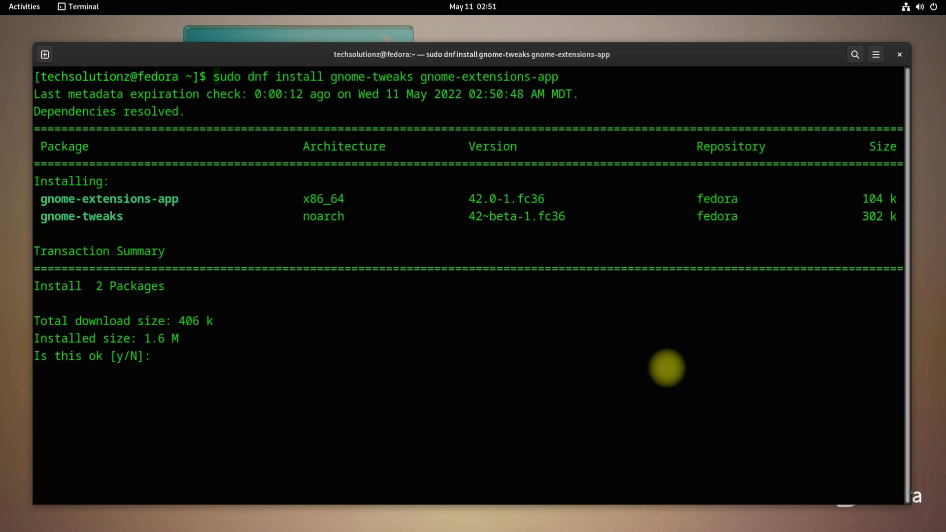
text(Y)
key(Return)
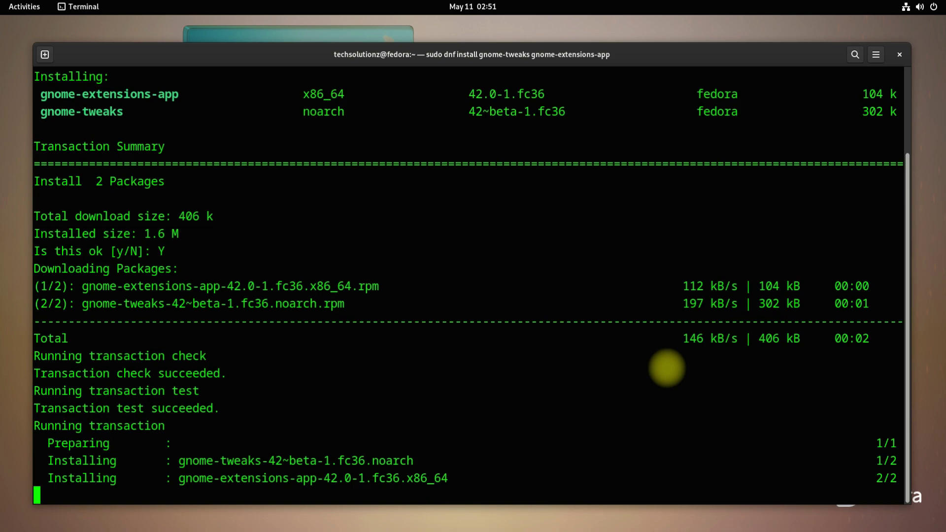
- Clear the screen and install GIMP with 'sudo dnf install gimp', confirming its 42 packages
text(sud)
key(ctrl+l)
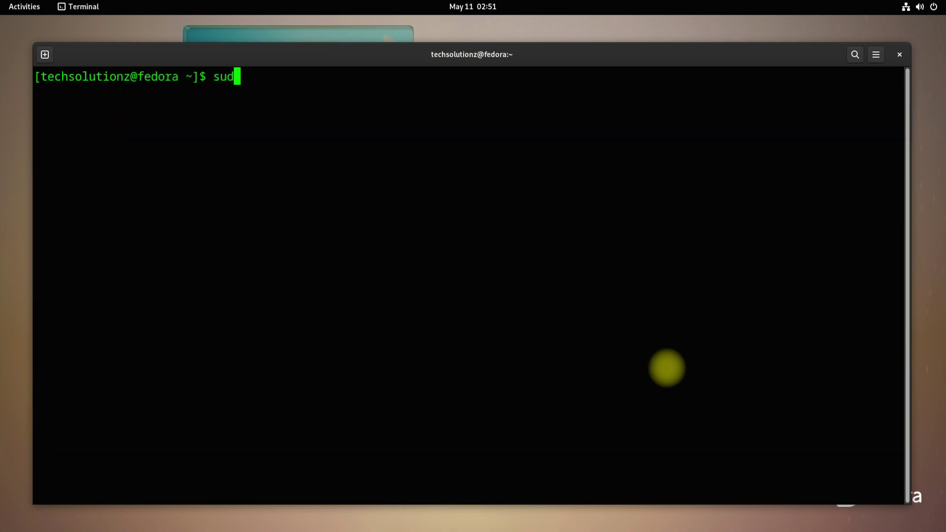
text(o dnf install gimp)
key(Return)
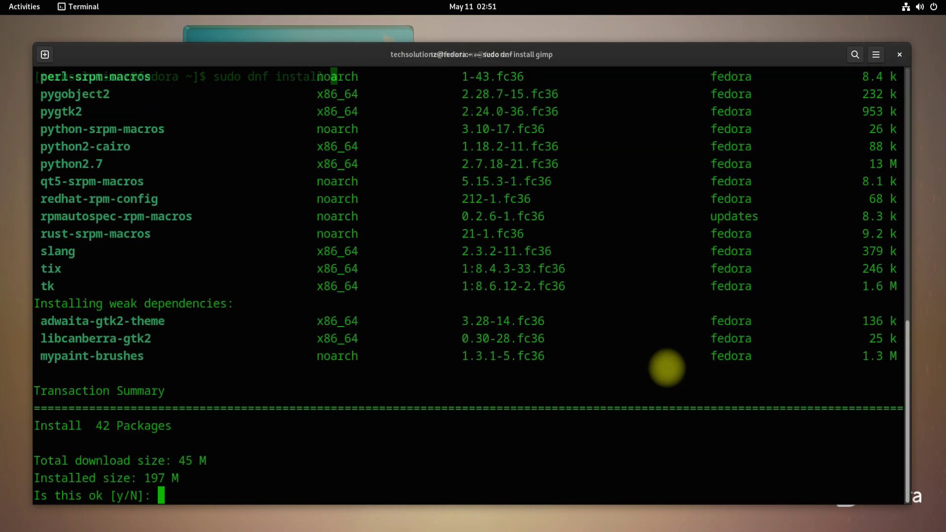
text(y)
key(Return)
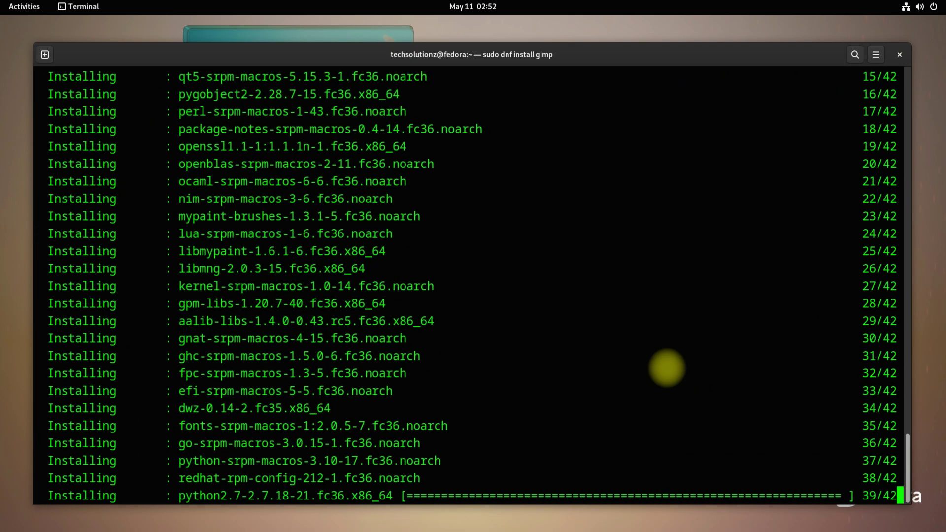
- Launch Extensions from Show Applications and enable the Applications Menu extension, then try its menu
text(ex)
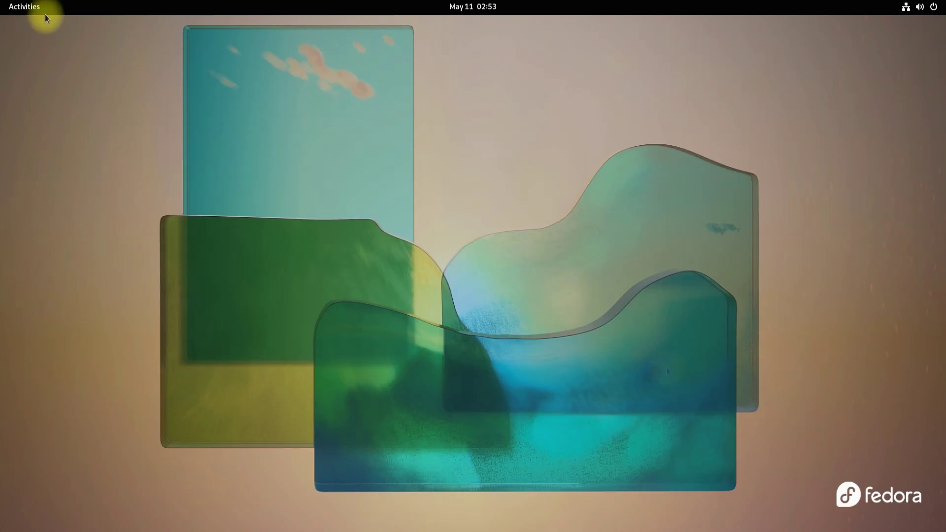
click(35, 10)
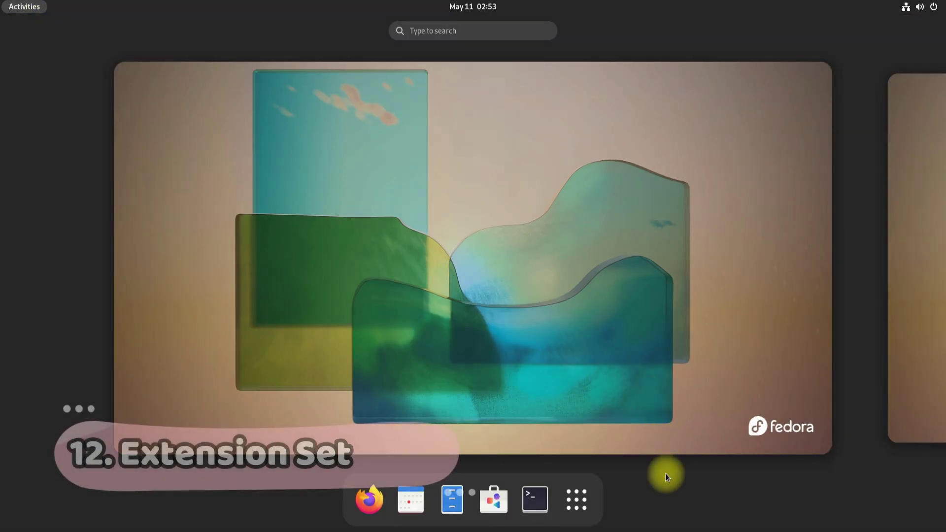
click(570, 502)
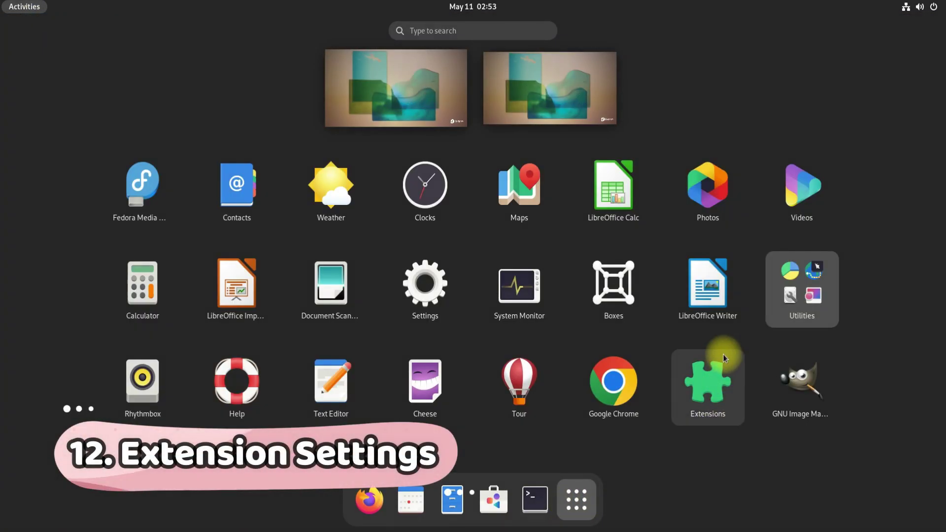
click(727, 390)
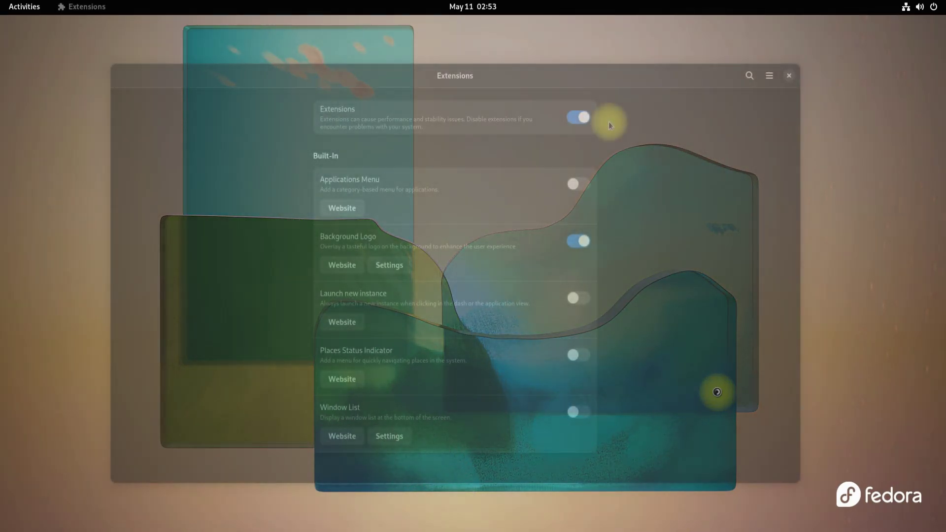
click(579, 186)
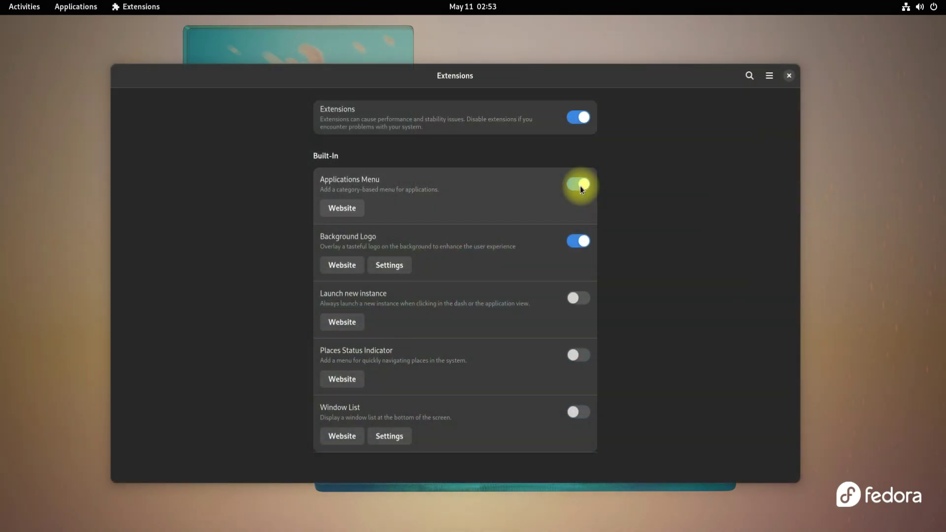
click(74, 6)
click(596, 224)
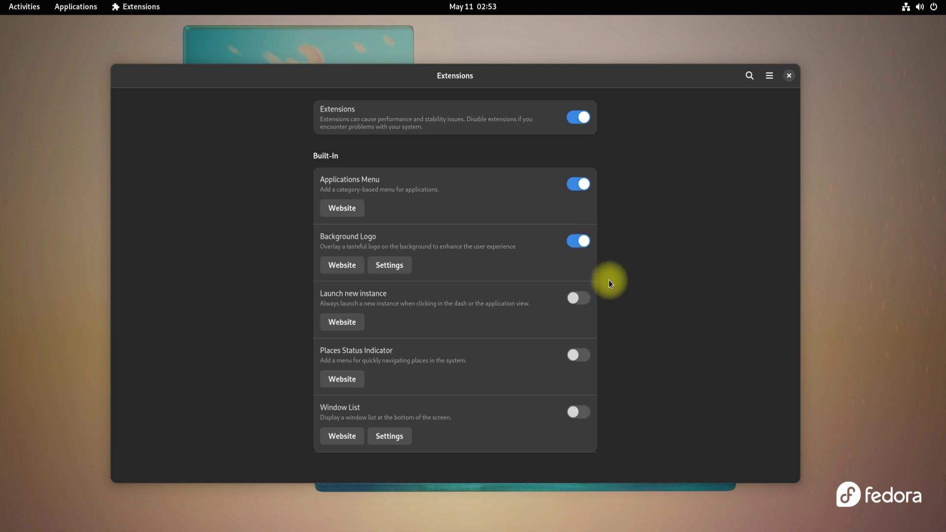
- Switch on the Window List extension and close the Extensions app
click(582, 414)
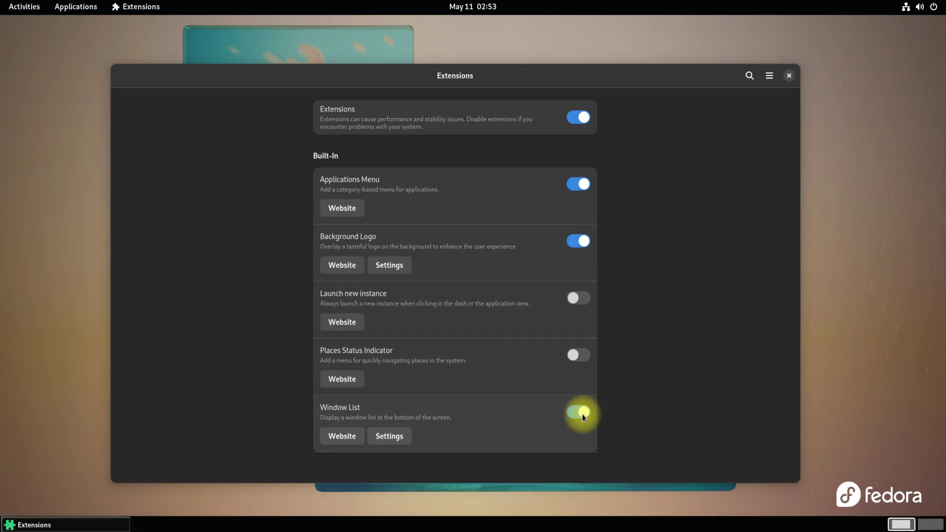
click(583, 413)
click(585, 413)
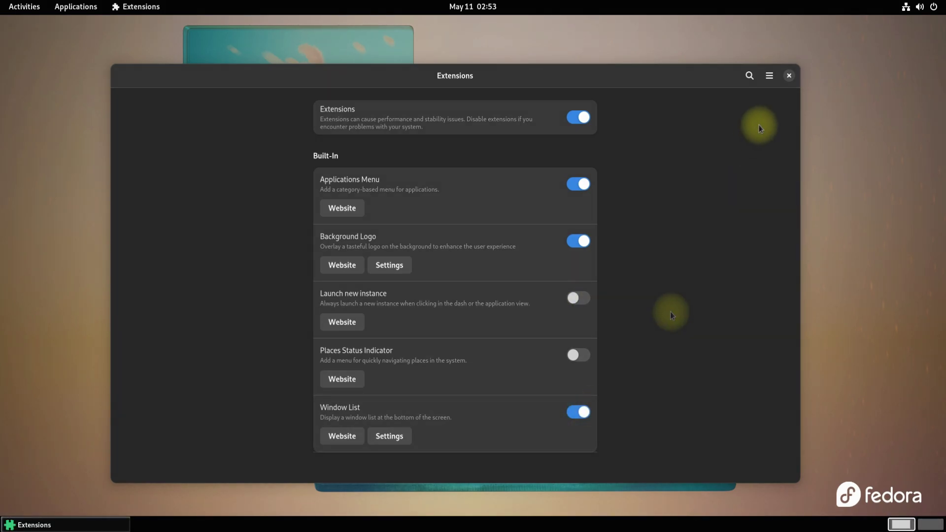
click(789, 75)
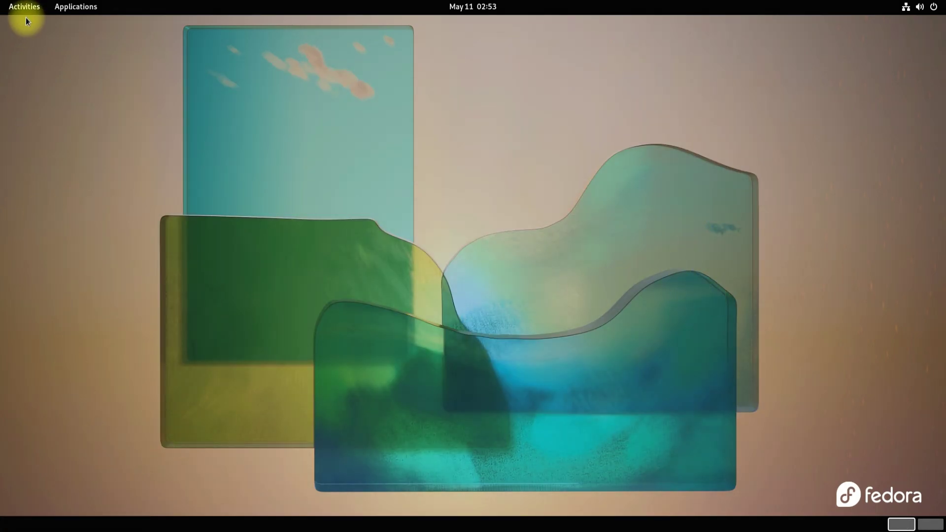
- Launch Tweaks from the Applications menu and turn on Maximize and Minimize under Window Titlebars
click(75, 6)
click(171, 287)
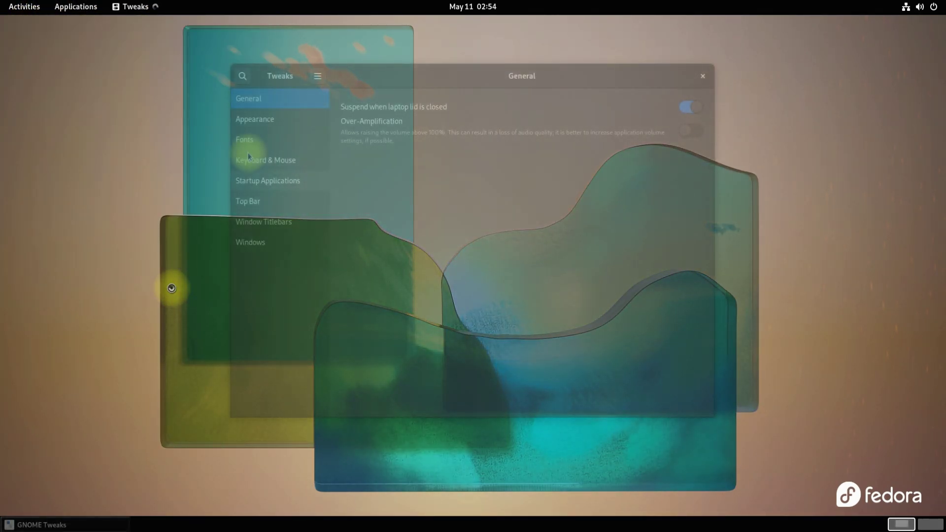
click(243, 119)
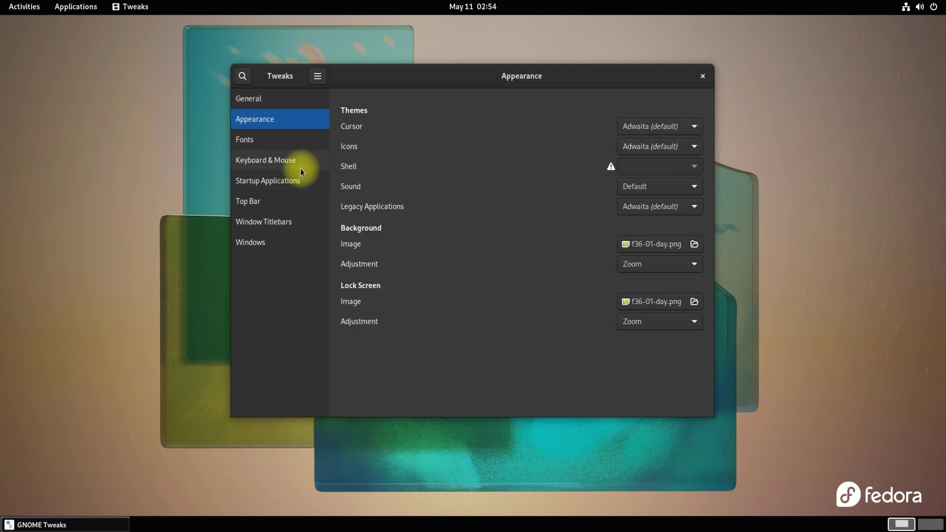
click(284, 224)
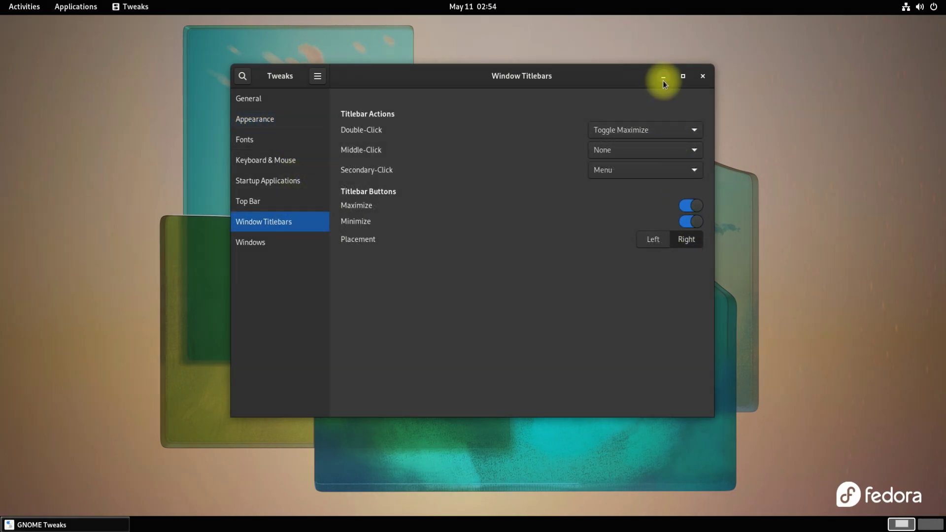
click(262, 245)
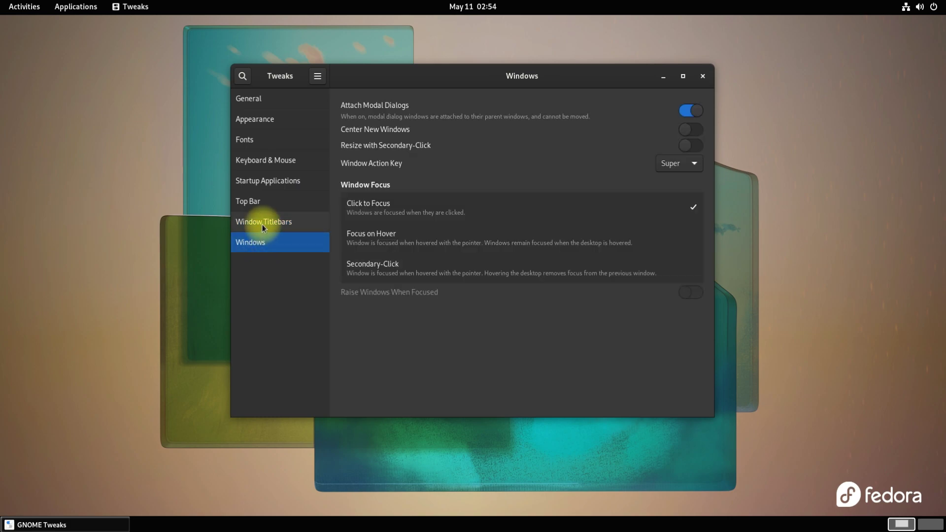
click(263, 223)
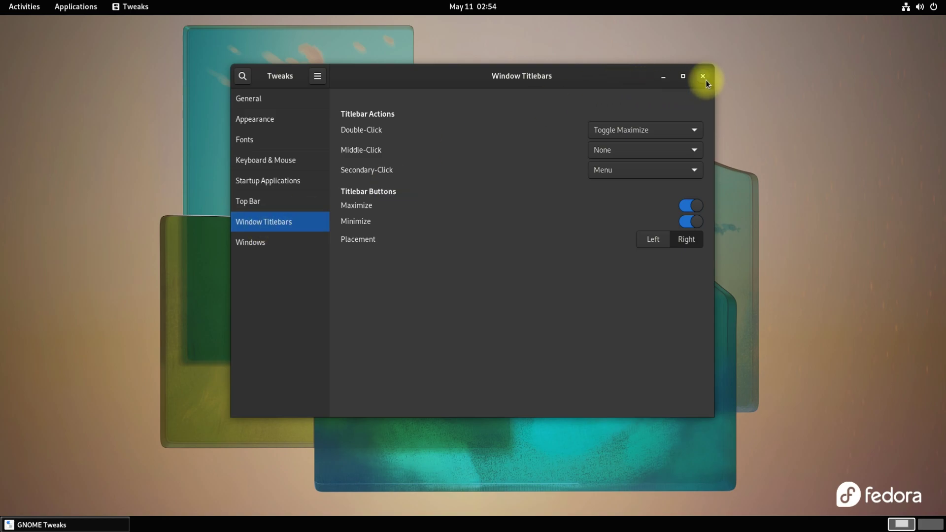